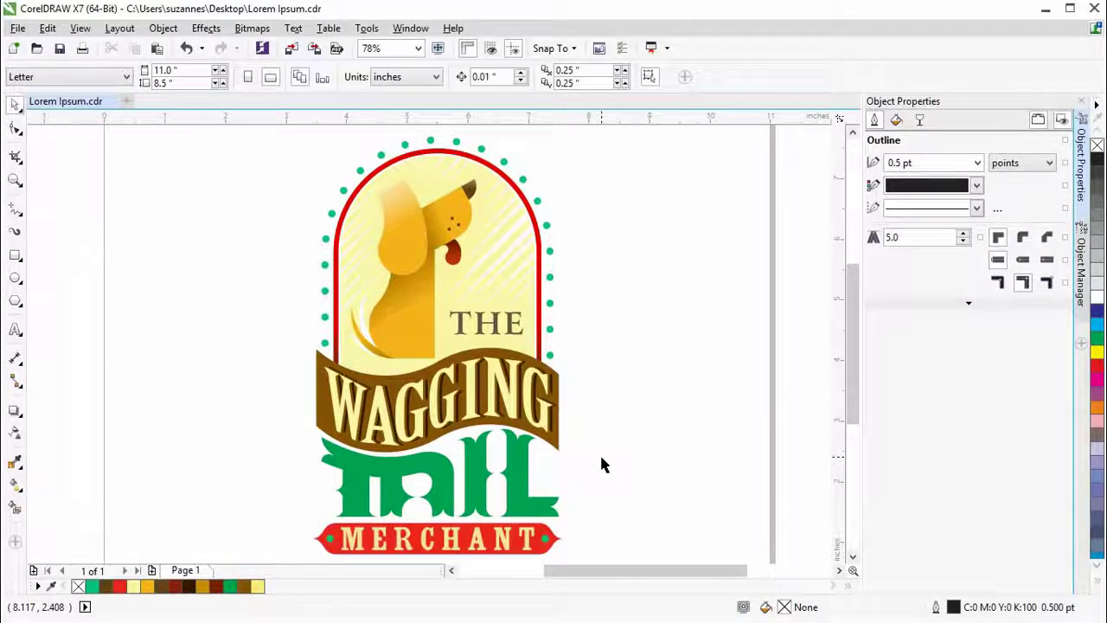
Step: Replace the TAIL lettering's solid green with a green-to-pale-yellow linear fountain fill
left_click(516, 471)
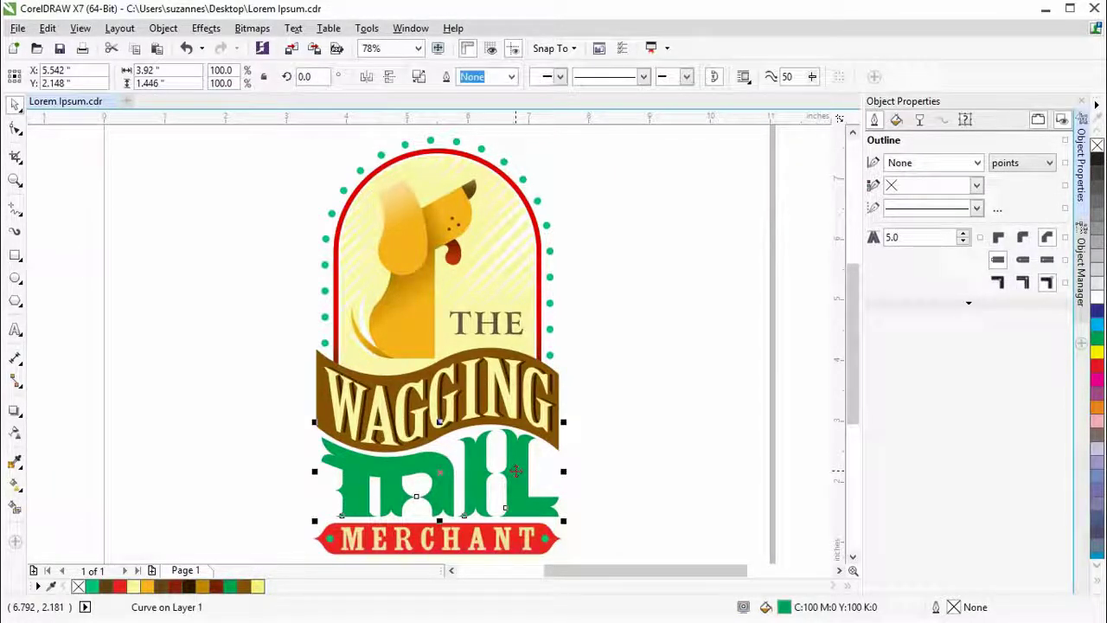
scroll(517, 471, "up", 3)
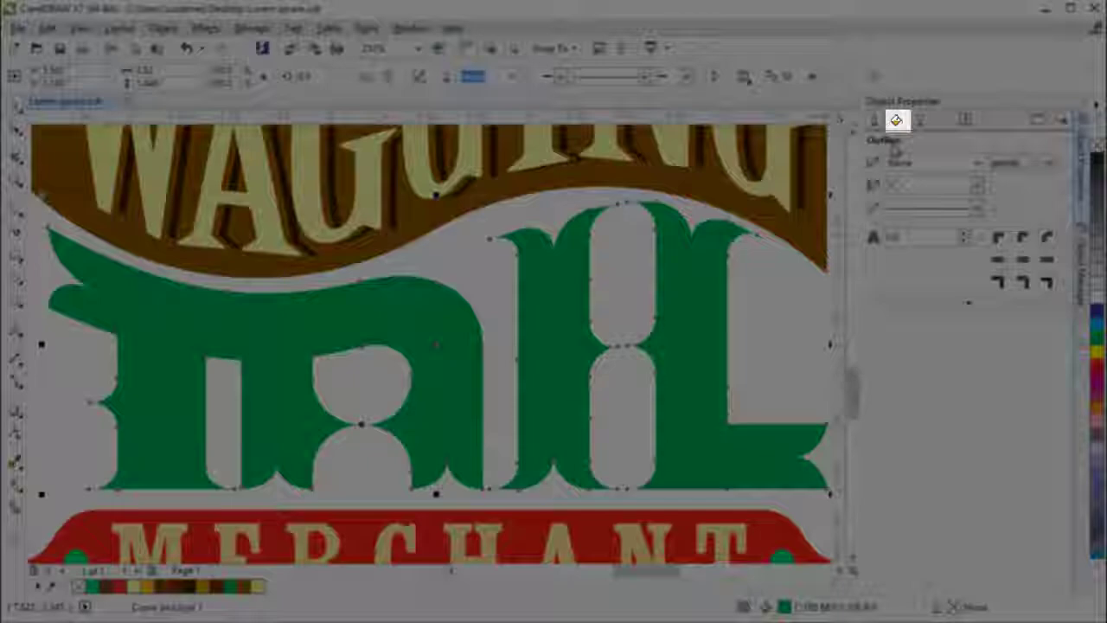
scroll(897, 145, "down", 2)
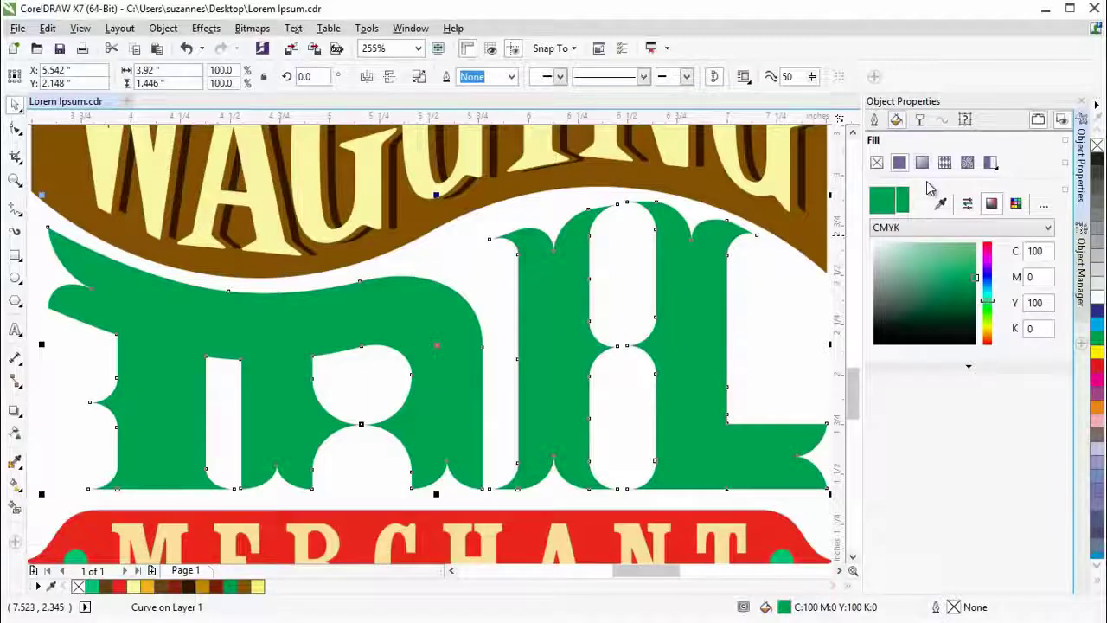
left_click(922, 165)
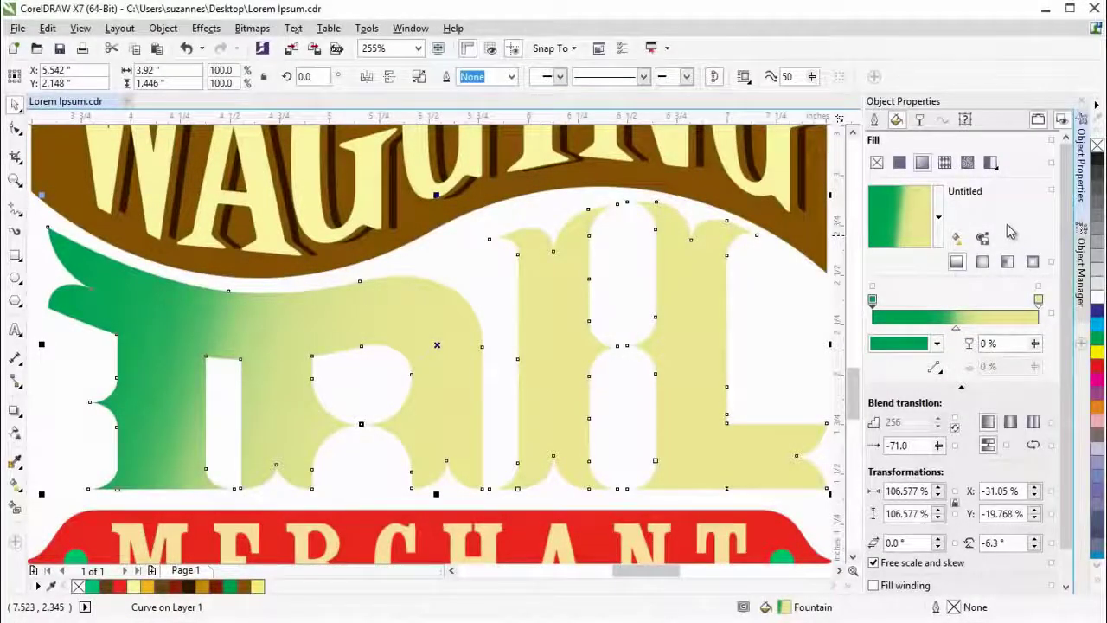
Step: Open the Fills picker, go from Personal to Content Exchange, and scroll the fill thumbnails
left_click(941, 219)
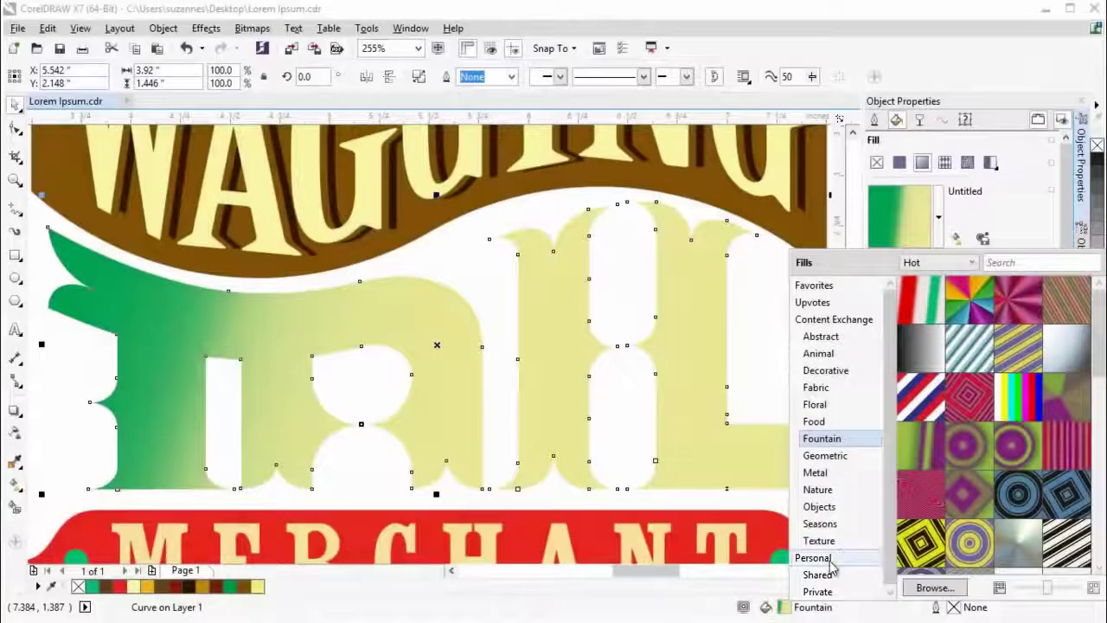
left_click(834, 561)
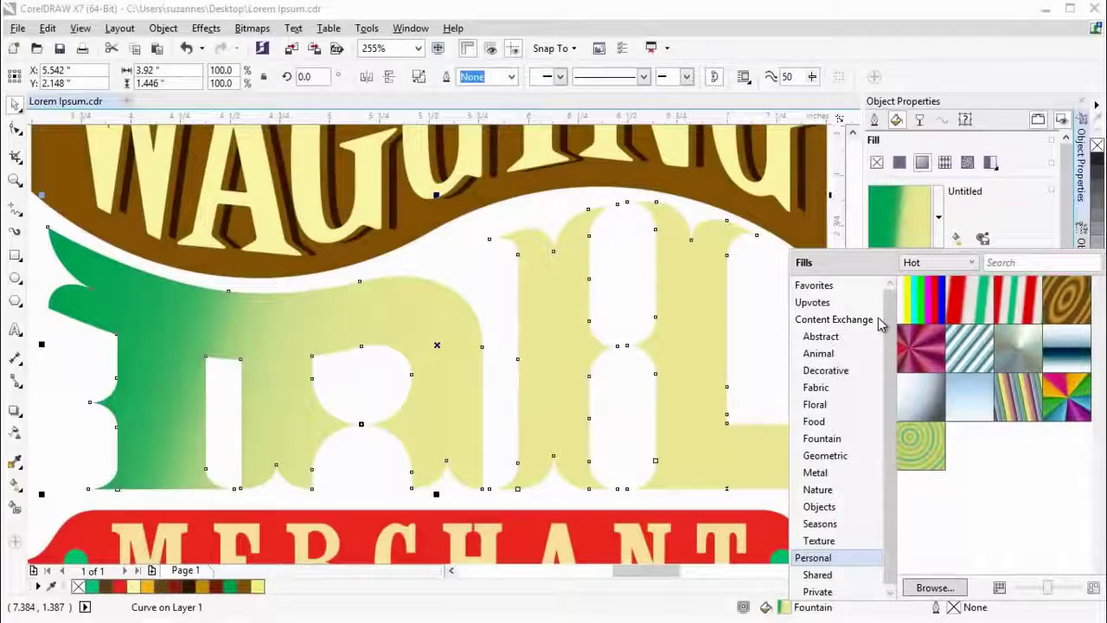
left_click(878, 320)
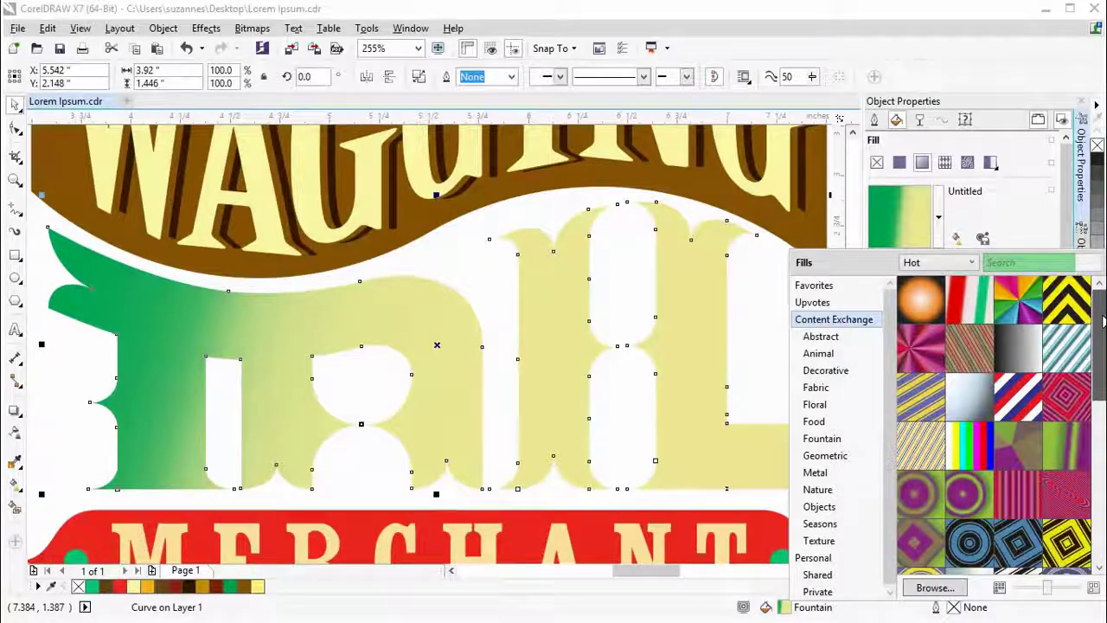
mouse_move(1103, 321)
left_mouse_down()
mouse_move(1103, 423)
mouse_move(1103, 316)
left_mouse_up()
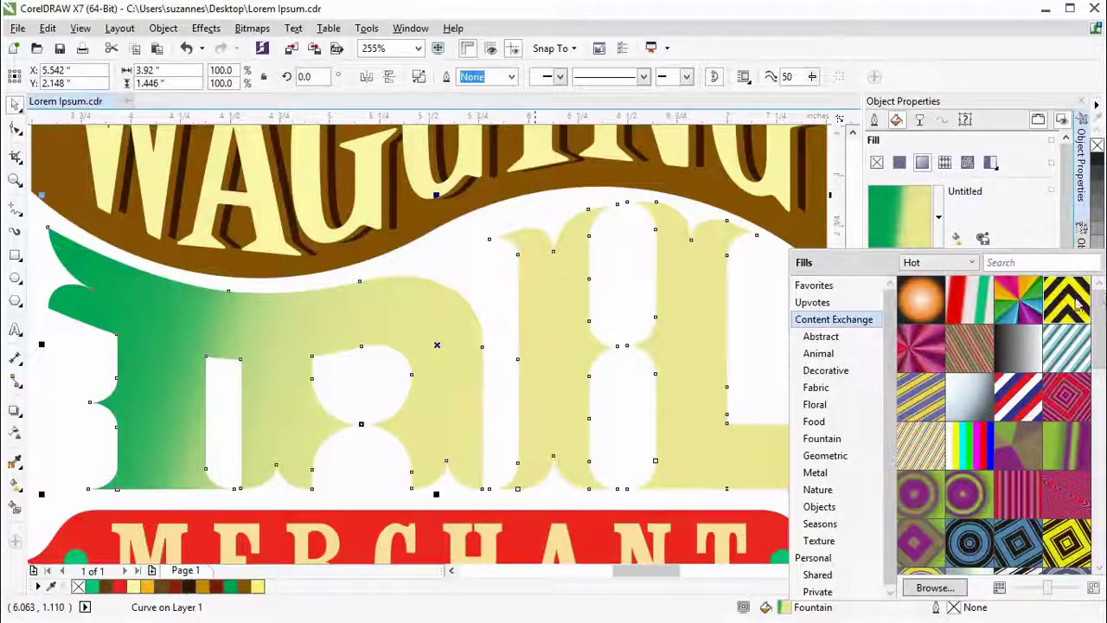
Step: Show the info card for the Blue and Yellow Thick and Thin fountain fill
mouse_move(925, 397)
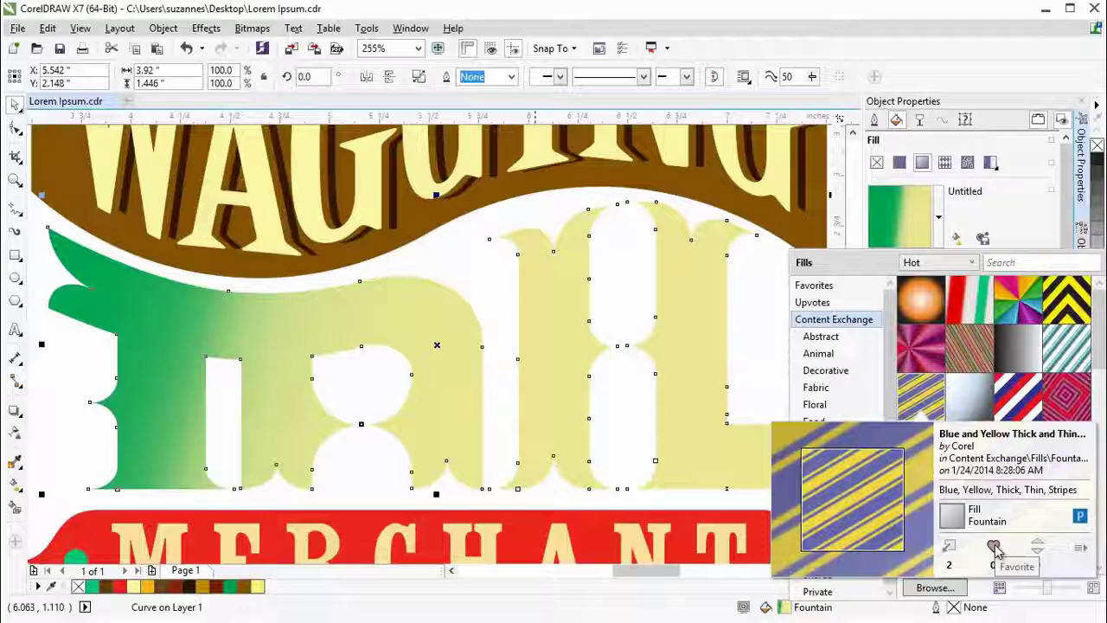
Step: Heart the blue-and-yellow and Retro Rainbow Stripes fills, upvote Aqua Pipes, then list Favorites
left_click(994, 548)
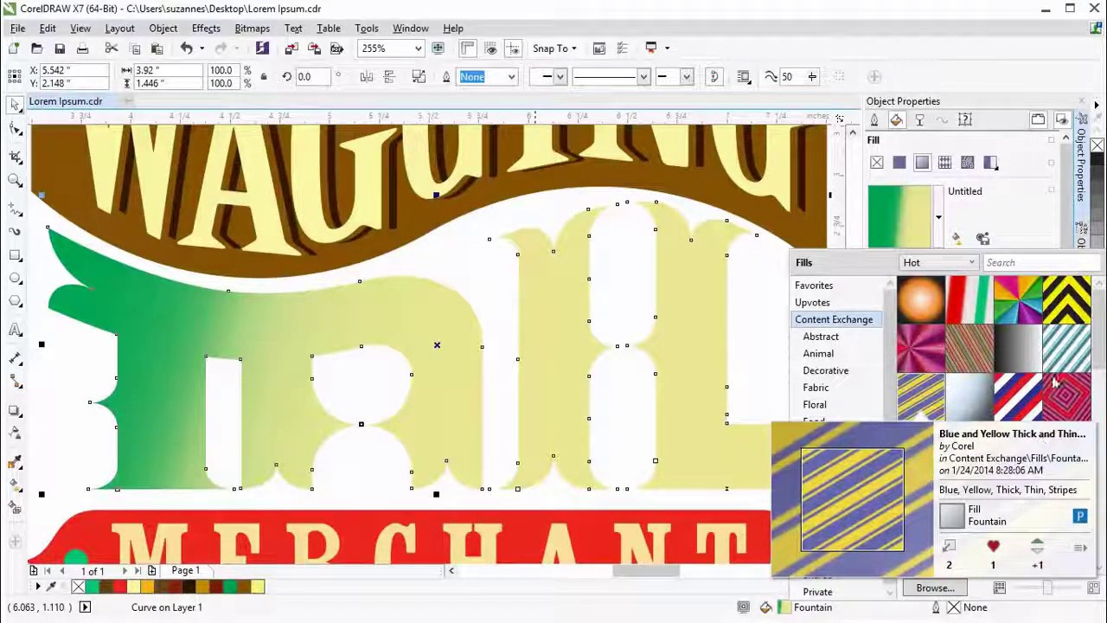
mouse_move(1063, 358)
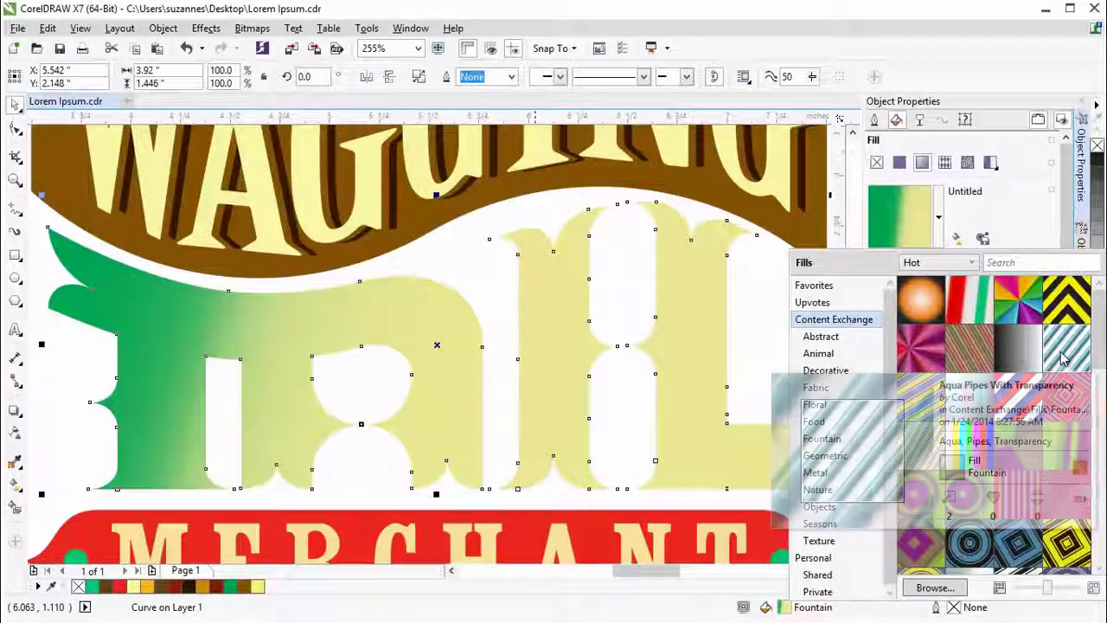
left_click(1041, 498)
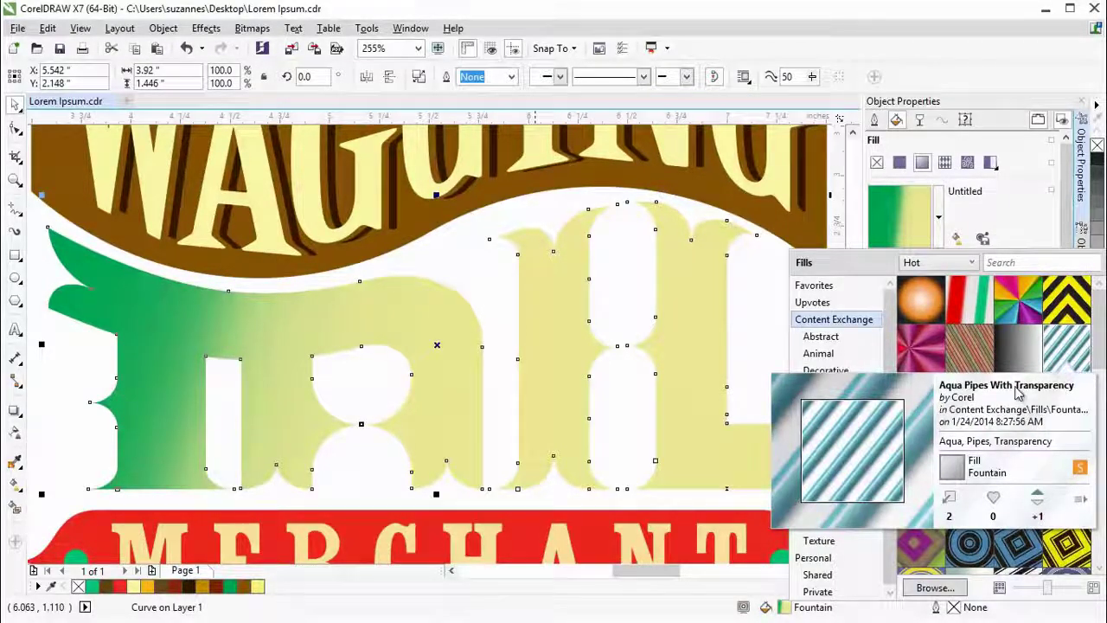
mouse_move(978, 360)
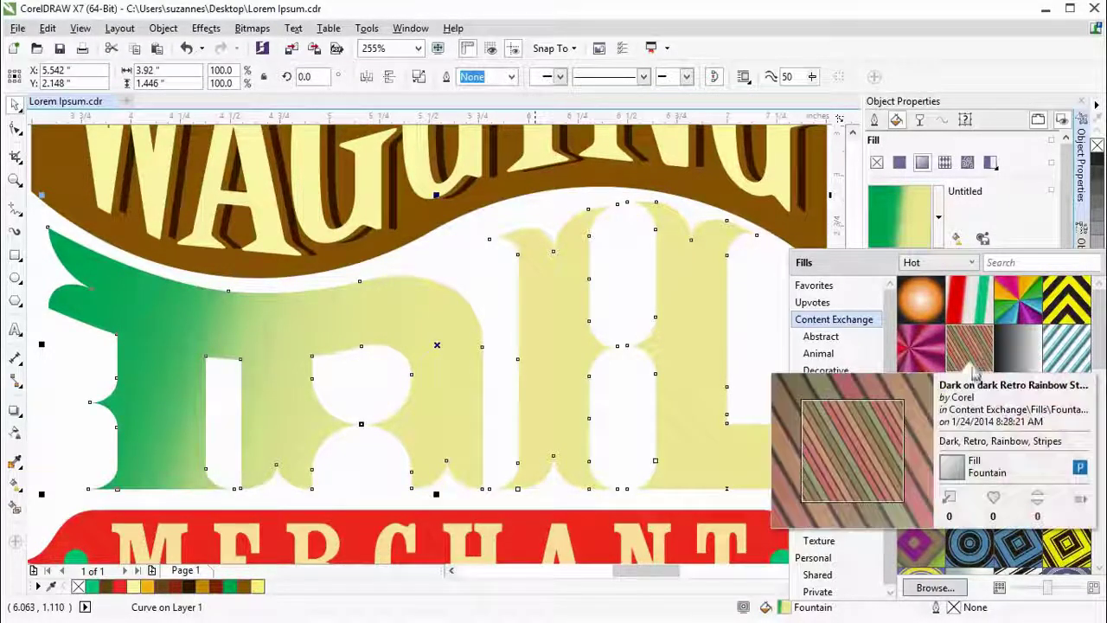
left_click(993, 498)
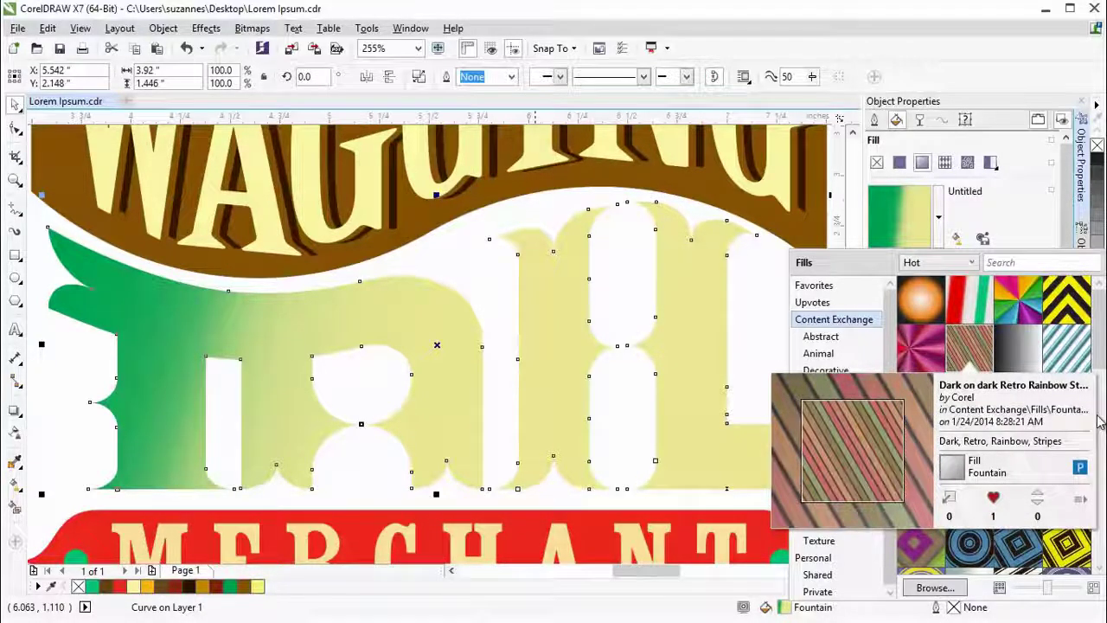
left_click(836, 292)
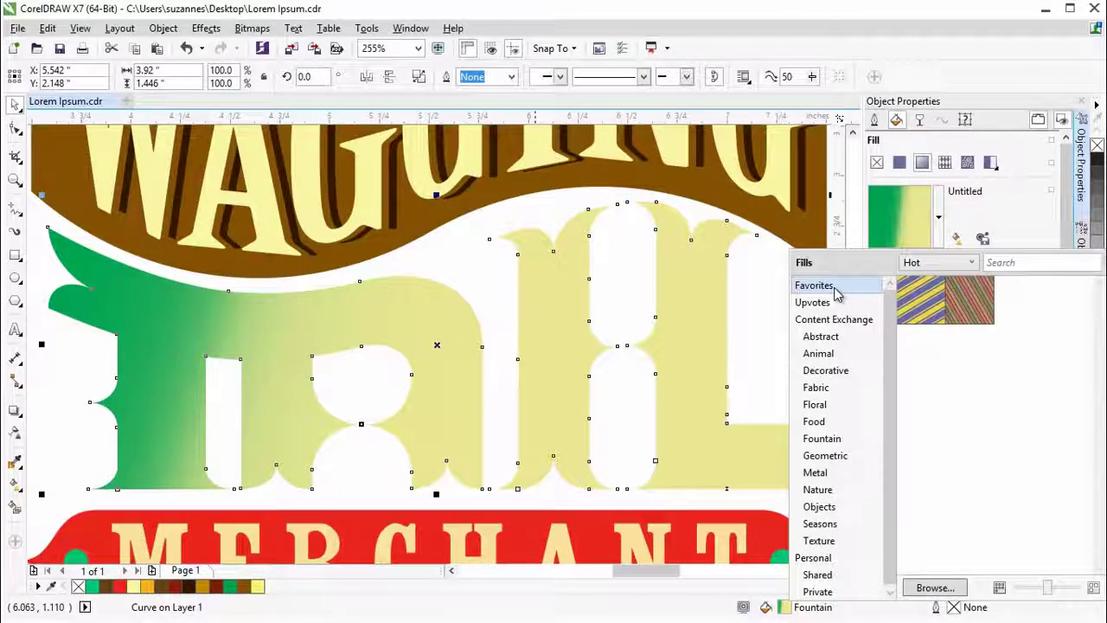
Step: Review the Upvotes fill category, then go back to the Content Exchange fills
left_click(832, 306)
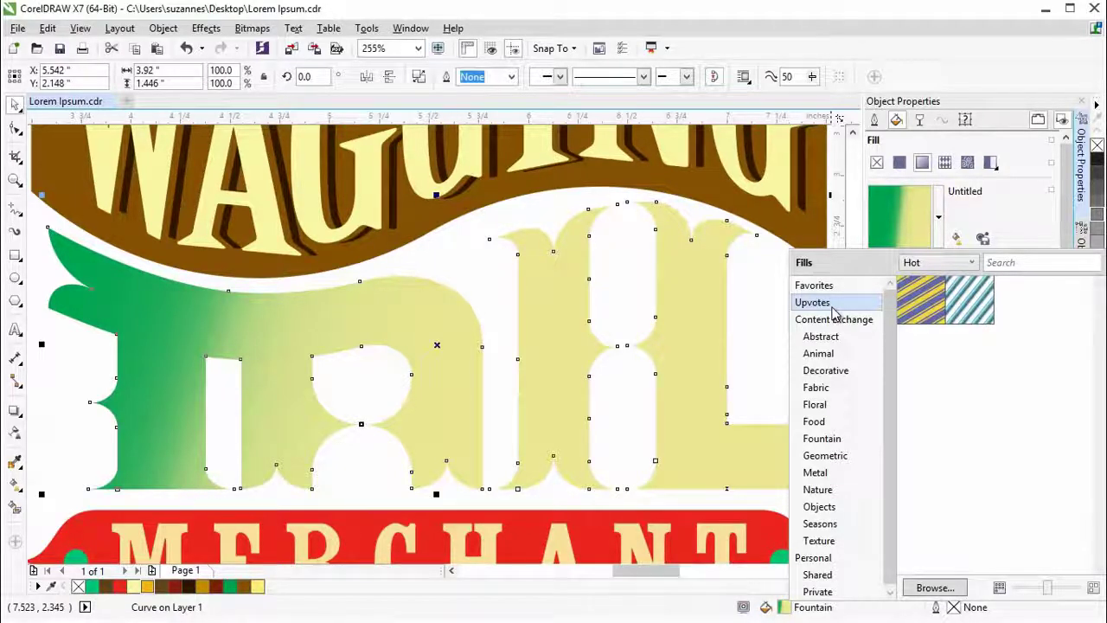
left_click(835, 321)
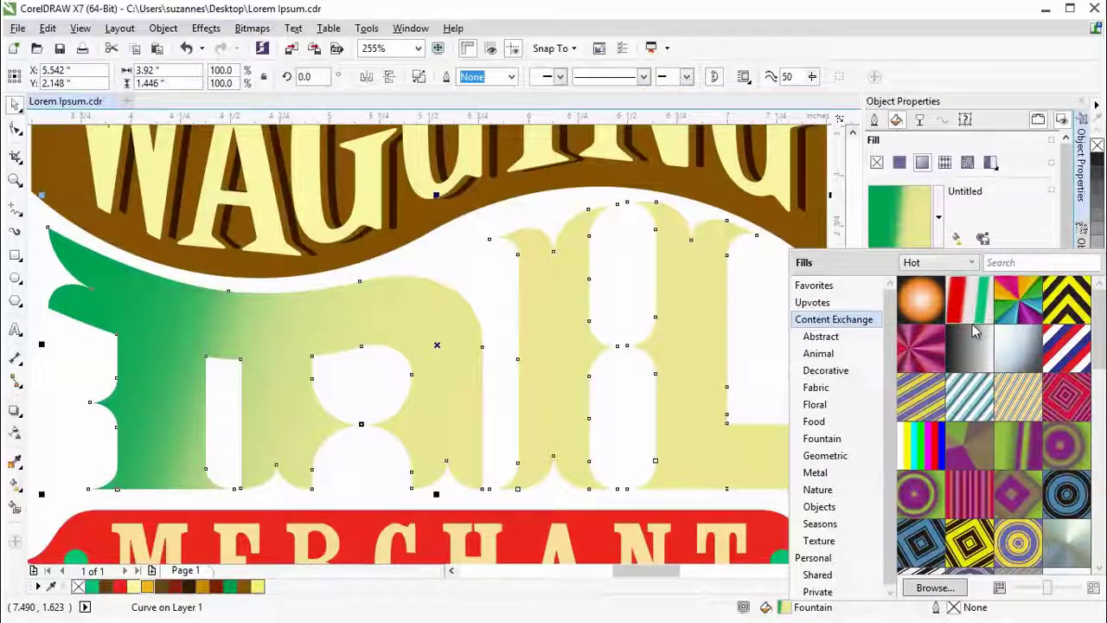
Step: Copy the Barber Pole fill to the personal library and confirm the Pattern installed message
mouse_move(1057, 351)
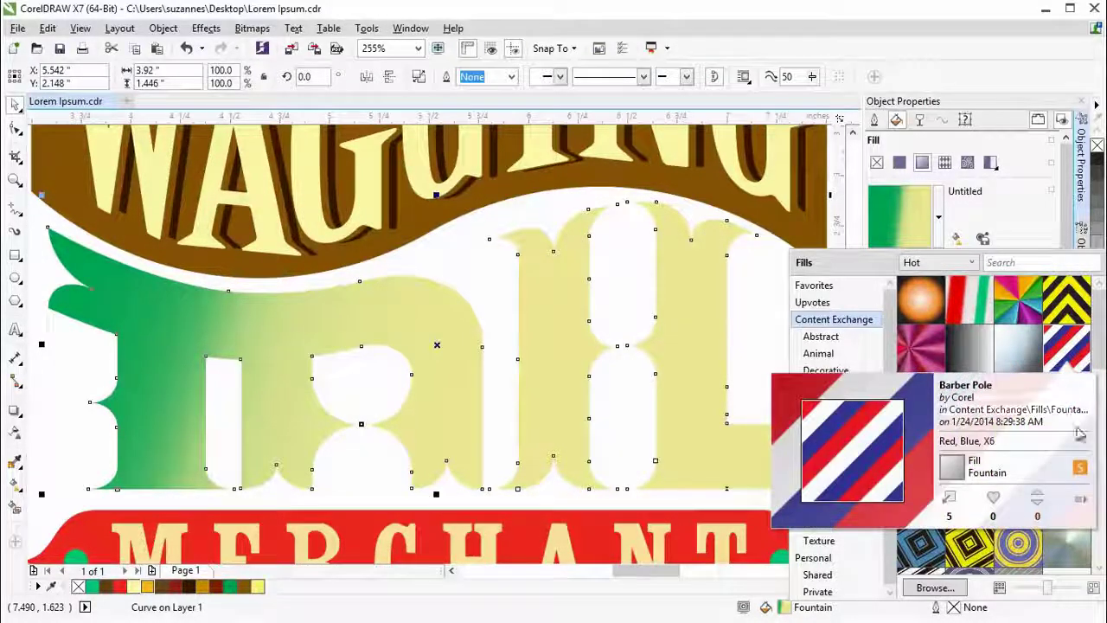
left_click(1081, 505)
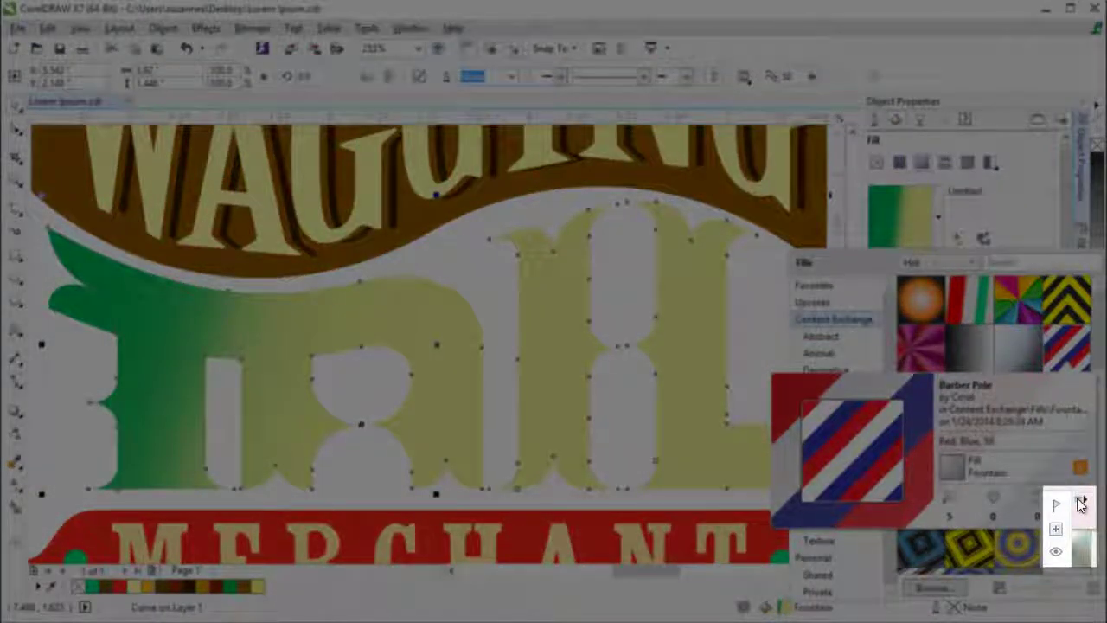
left_click(1057, 528)
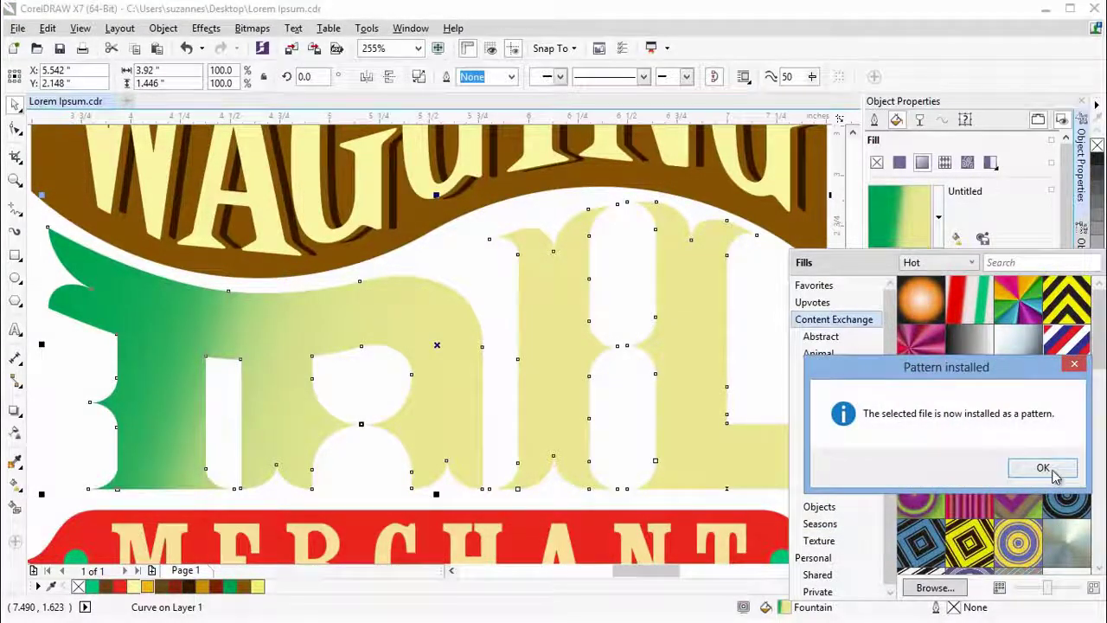
left_click(1043, 468)
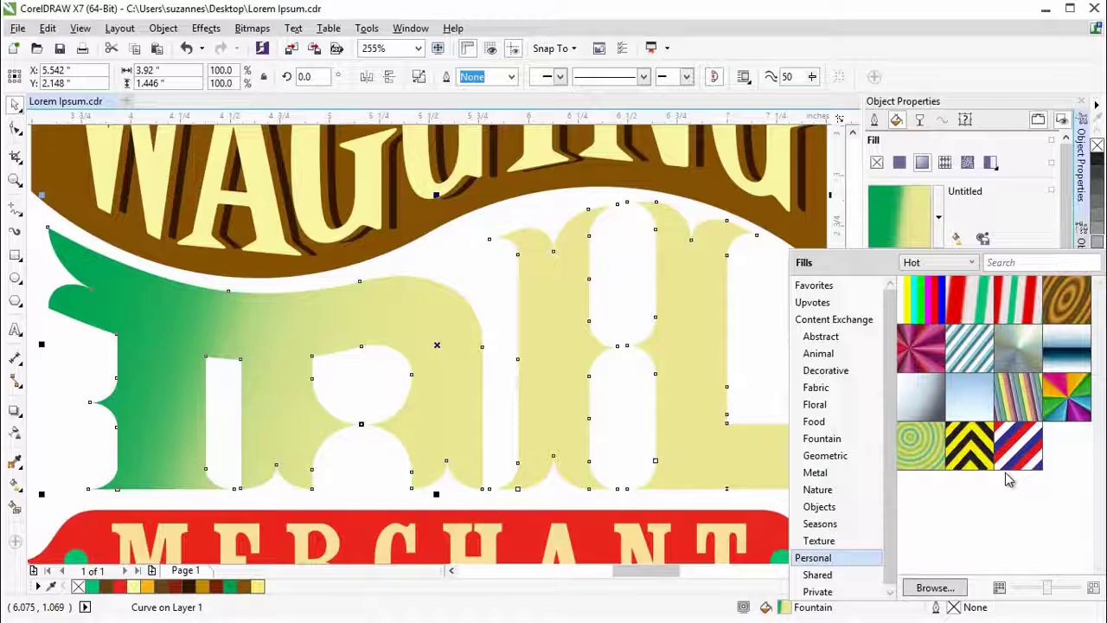
Step: Search the Content Exchange fills for 'stripes'
left_click(861, 327)
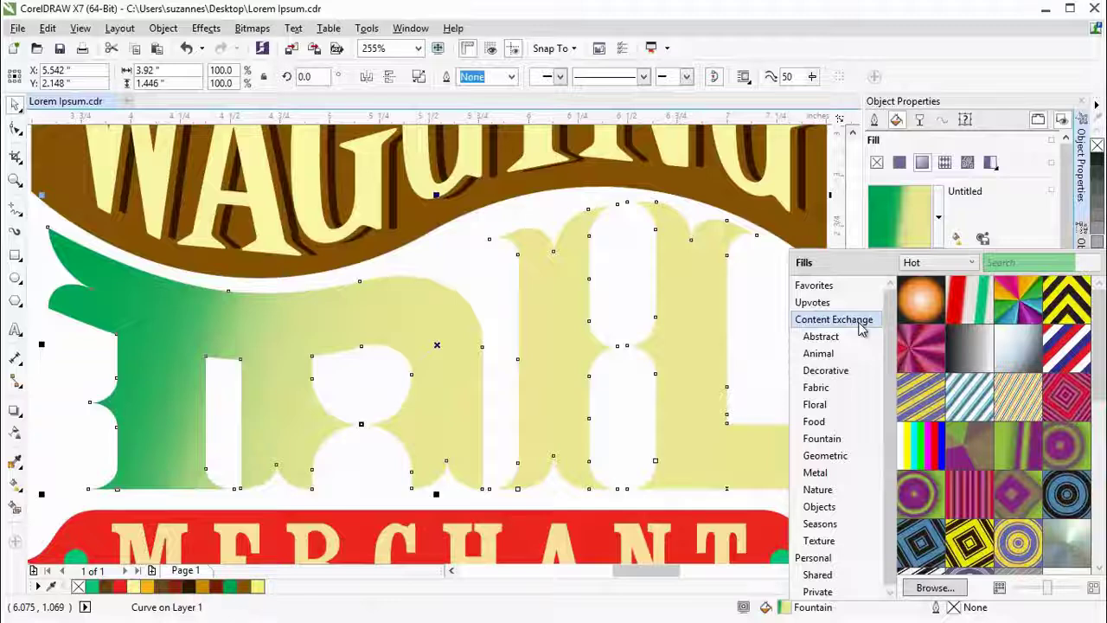
left_click(999, 263)
type("s")
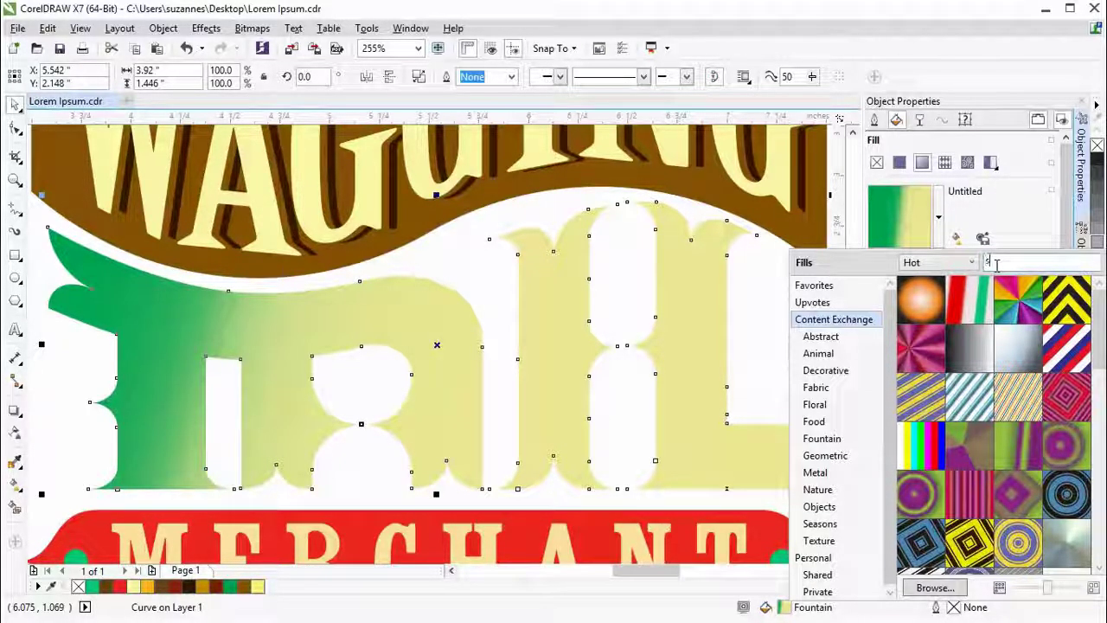
type("tripes")
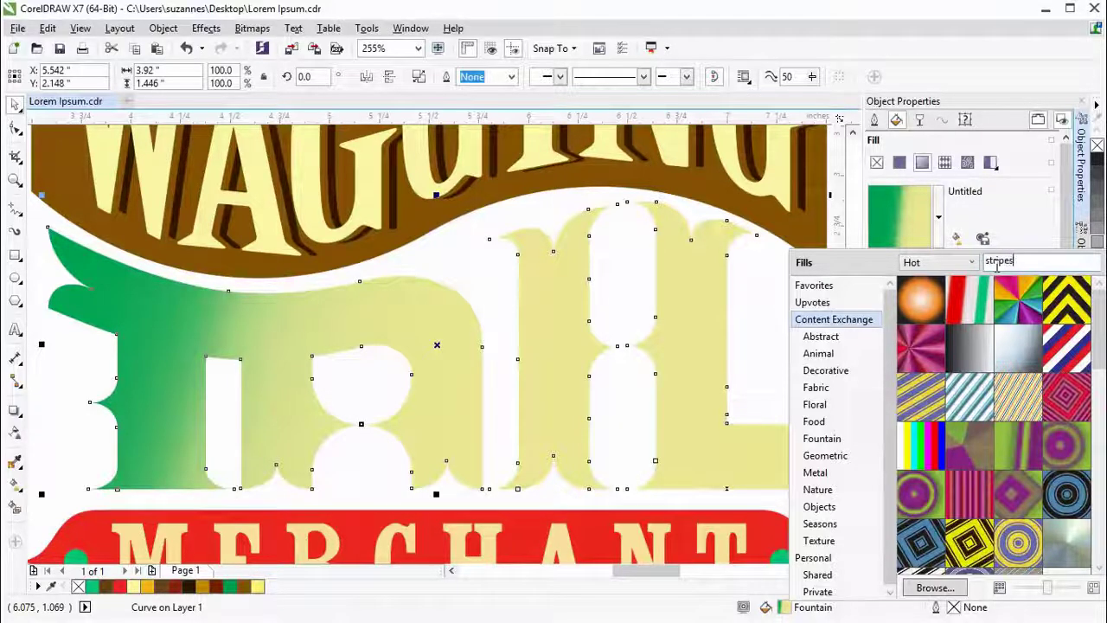
key("Return")
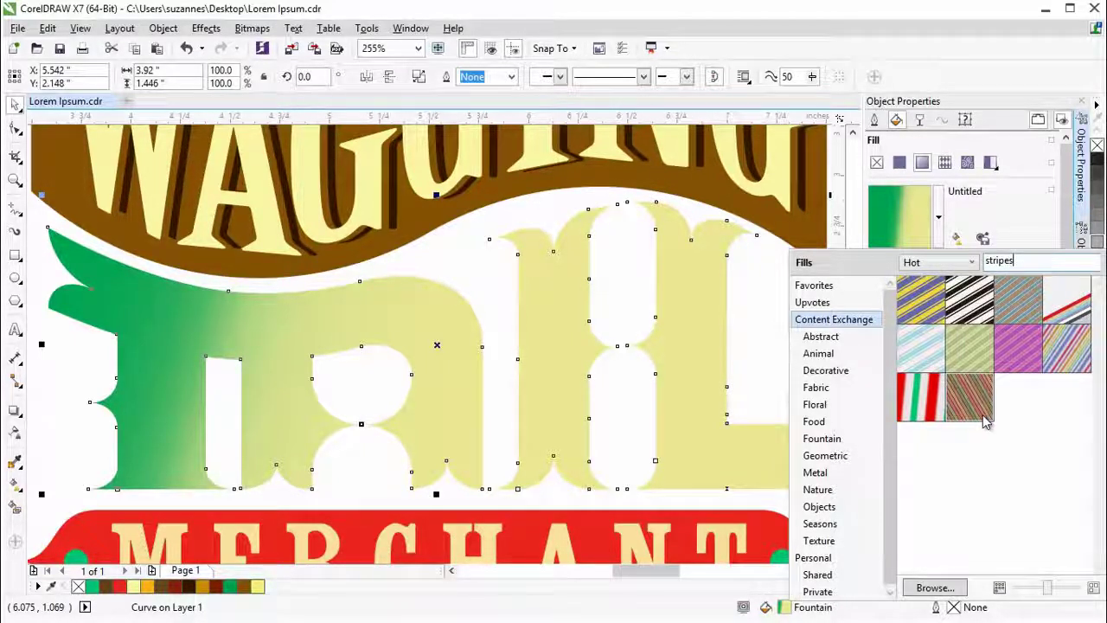
Step: Sort the stripes results by Top and show the Candy Cane fill's details
left_click(972, 267)
left_click(939, 294)
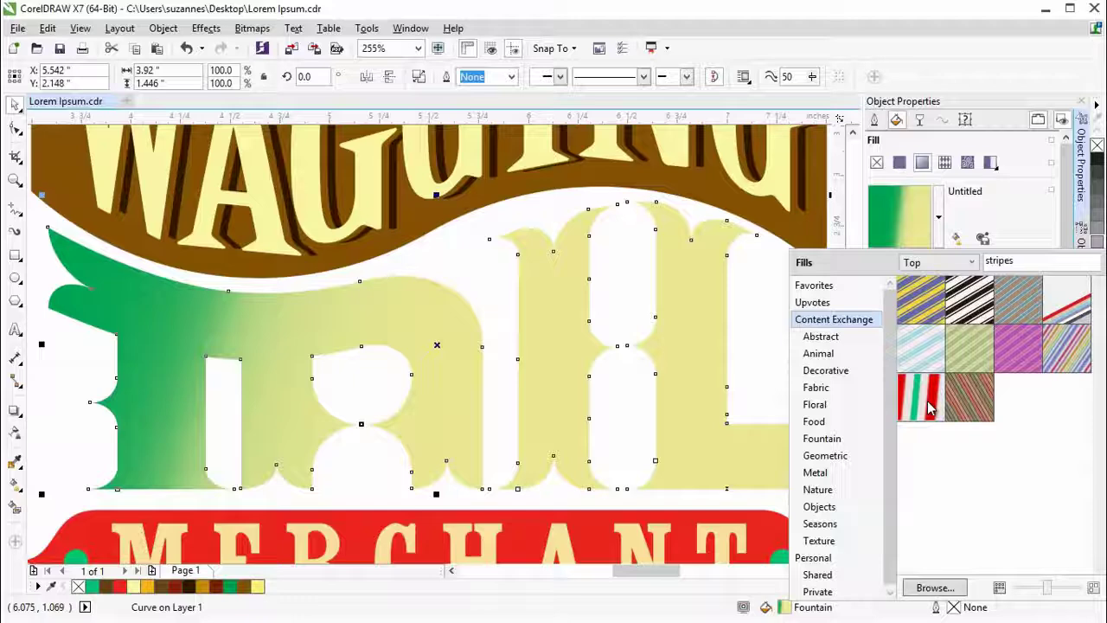
mouse_move(930, 408)
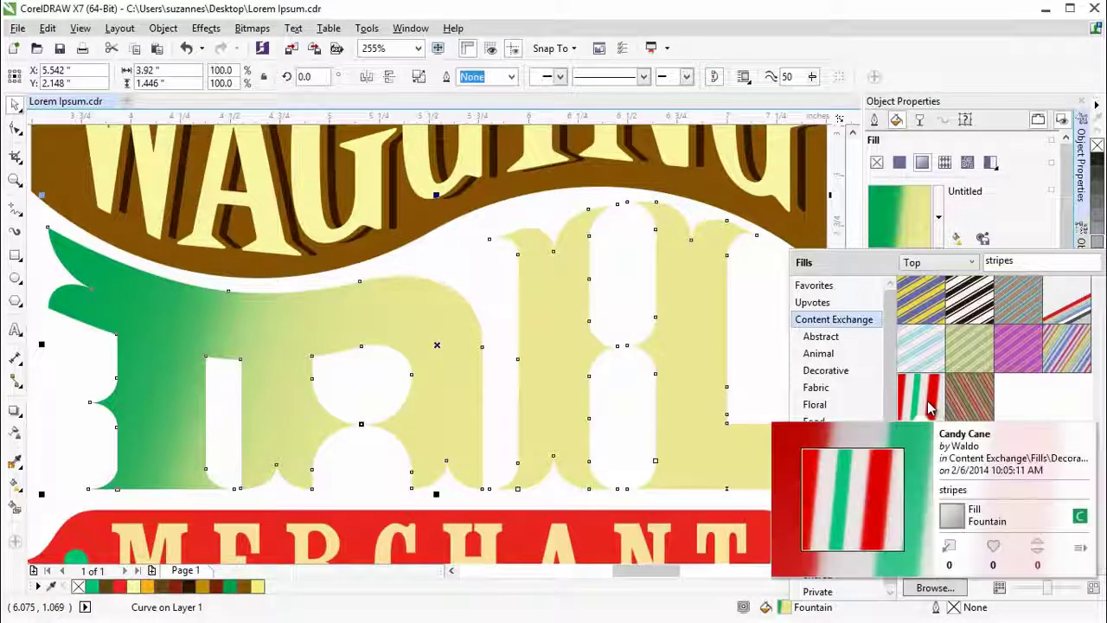
Step: Download and apply the red, white and green Candy Cane fill to the TAIL lettering
left_click(950, 553)
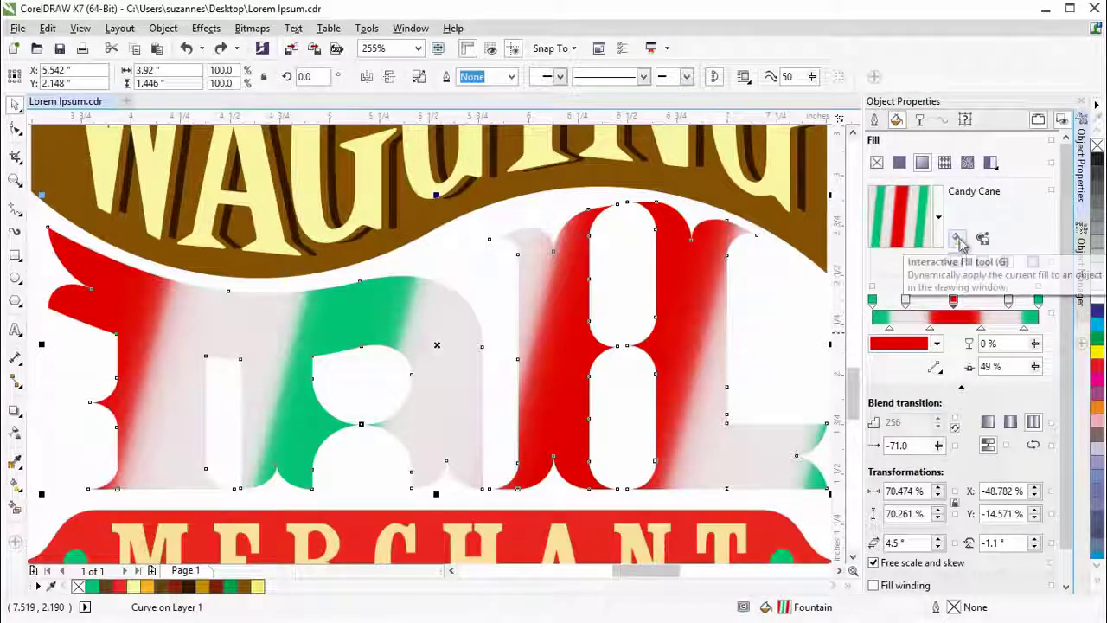
left_click(958, 238)
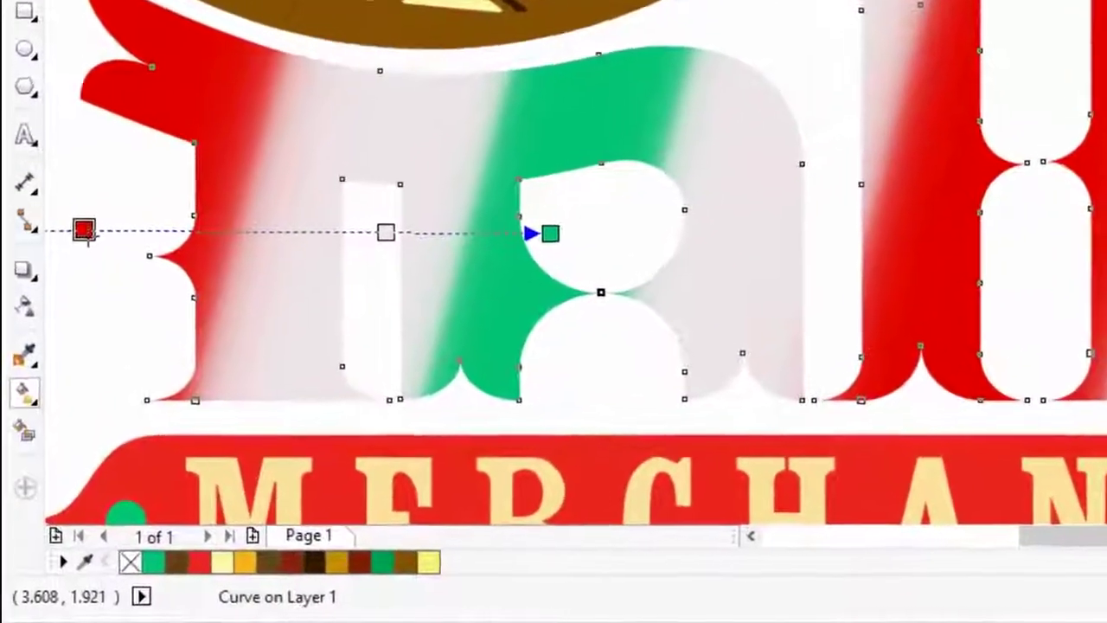
left_click(69, 299)
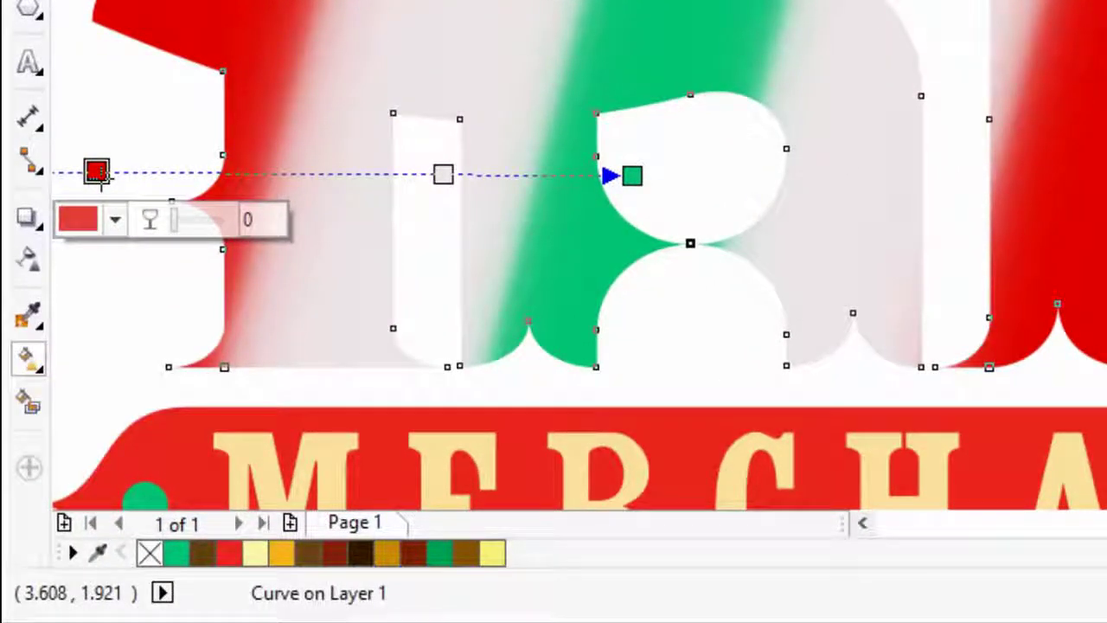
left_click(116, 220)
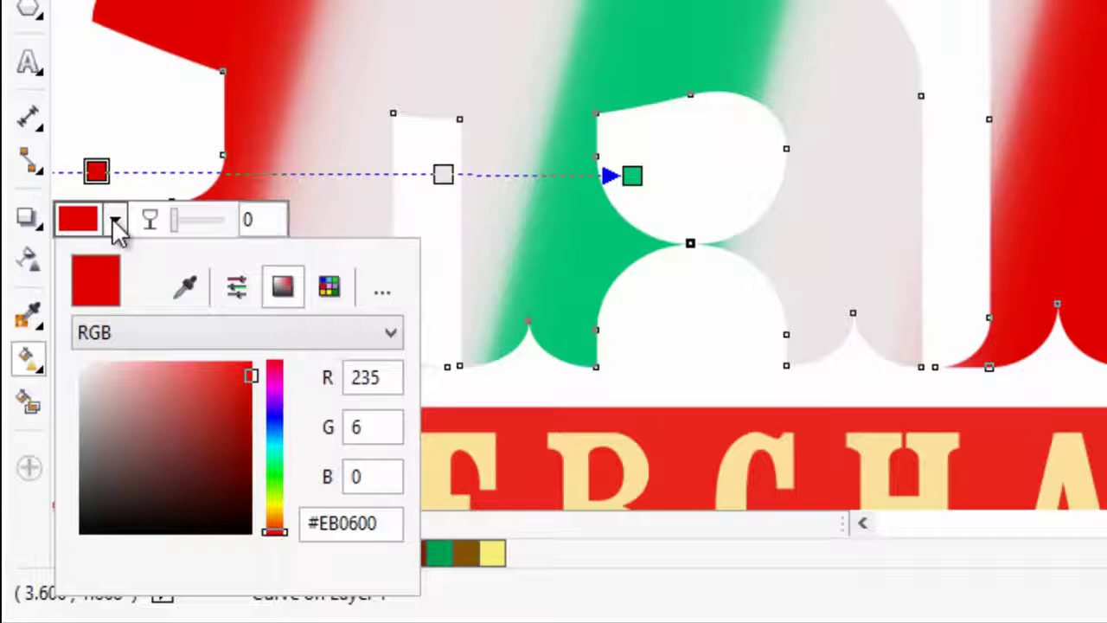
left_click(279, 424)
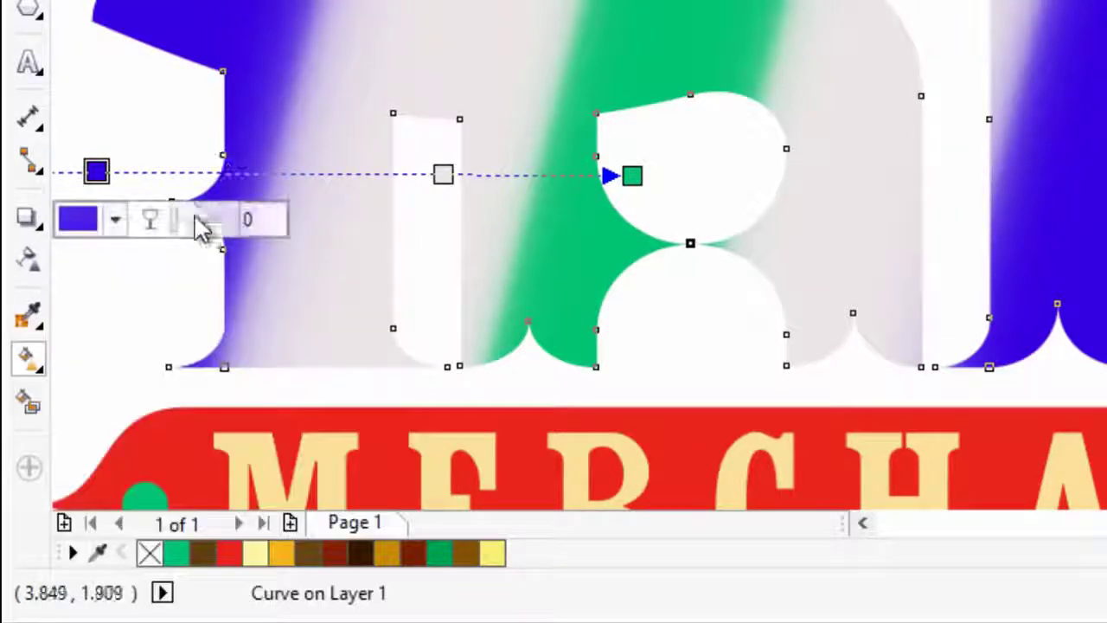
left_click_drag(181, 241, 202, 237)
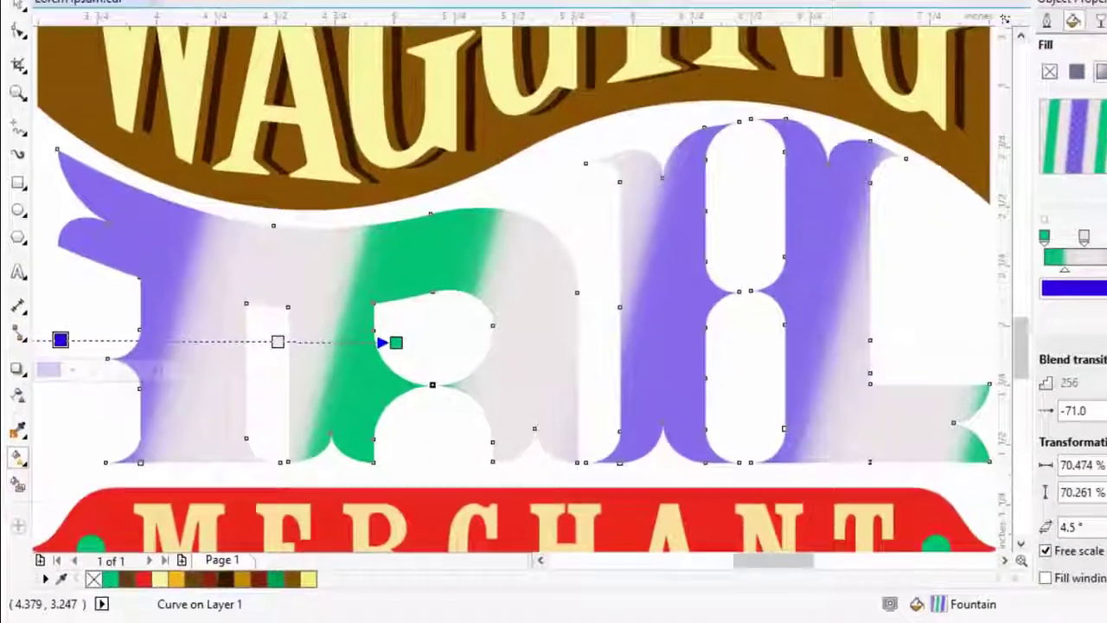
left_click(224, 0)
left_click(223, 0)
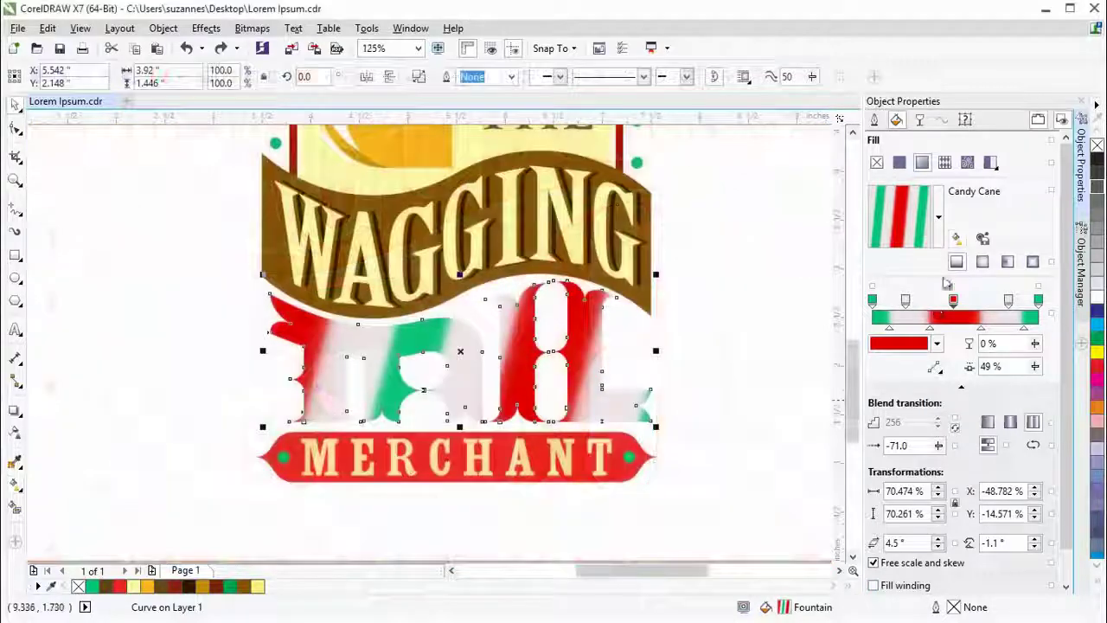
Step: Shorten and rotate the Candy Cane fill vector to about 18% scale and 35.9° skew
left_click(957, 239)
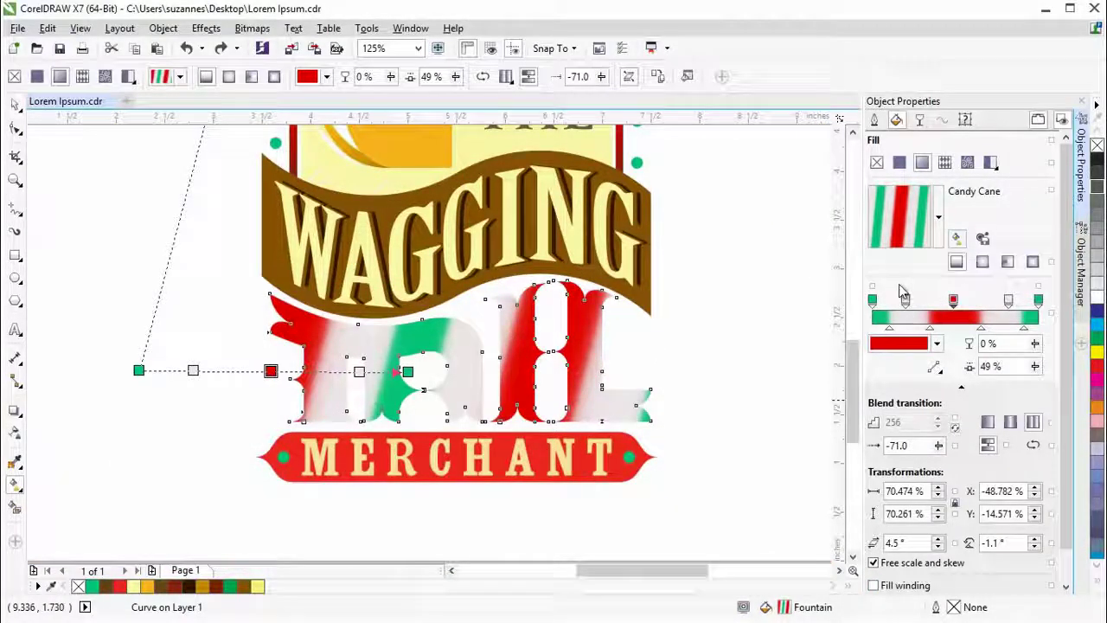
scroll(852, 374, "up", 2)
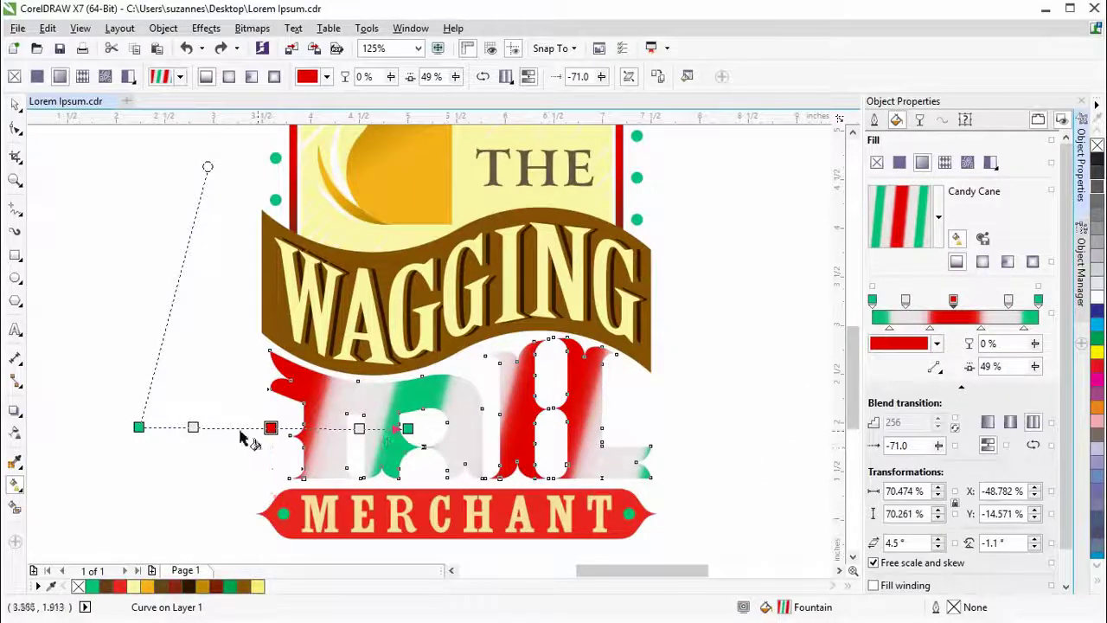
left_click_drag(143, 427, 337, 427)
left_click(385, 392)
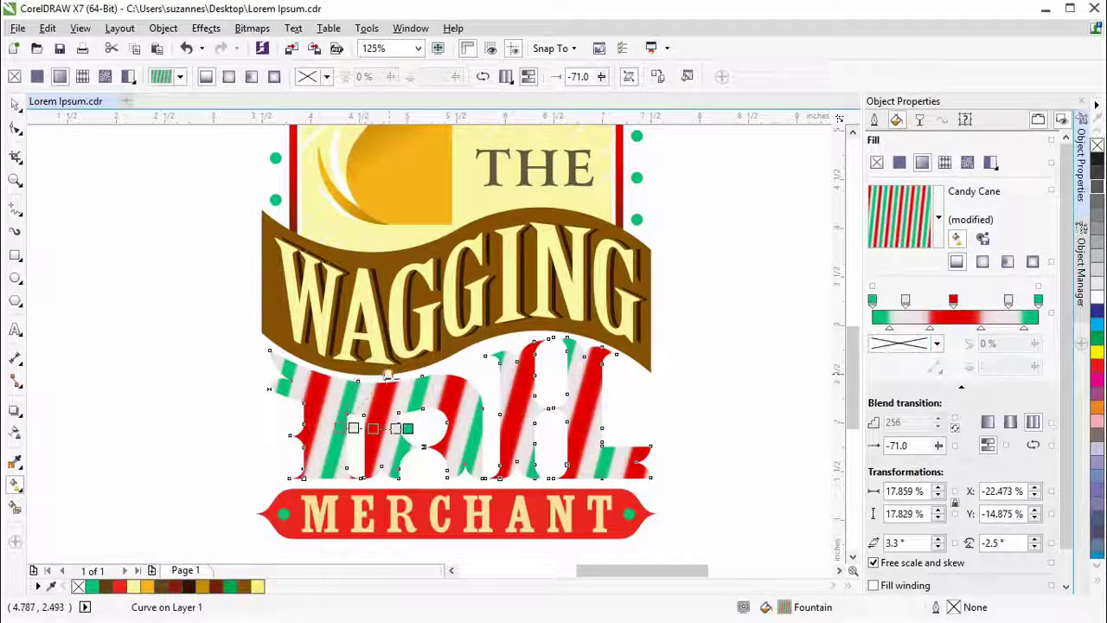
left_click_drag(397, 391, 399, 399)
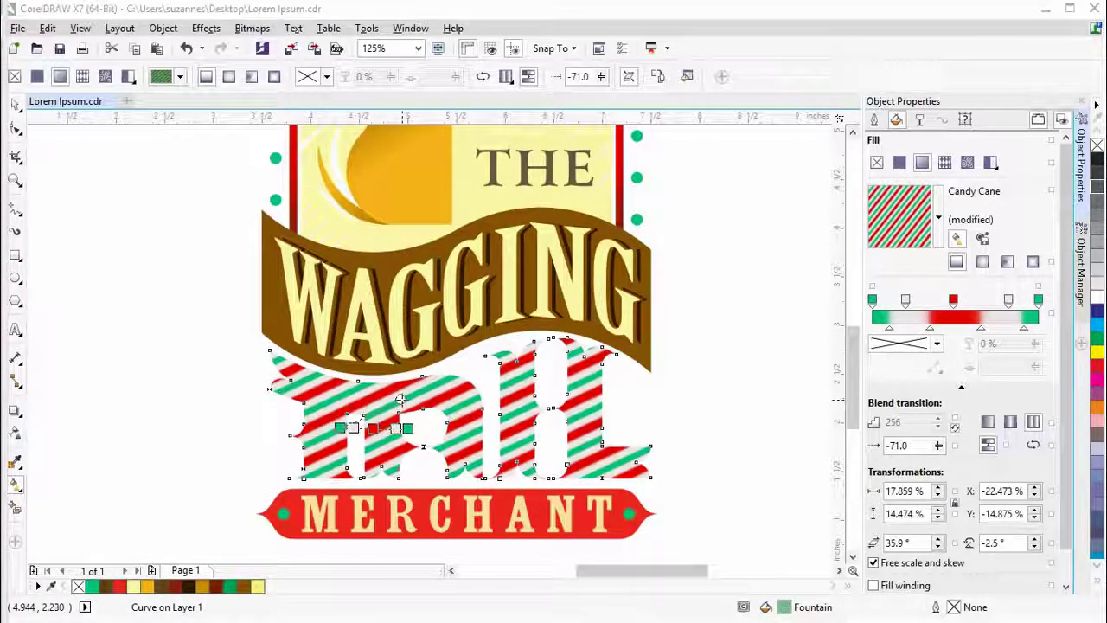
Step: Set the TAIL lettering's outline colour to the green sampled from its stripes
left_click(14, 104)
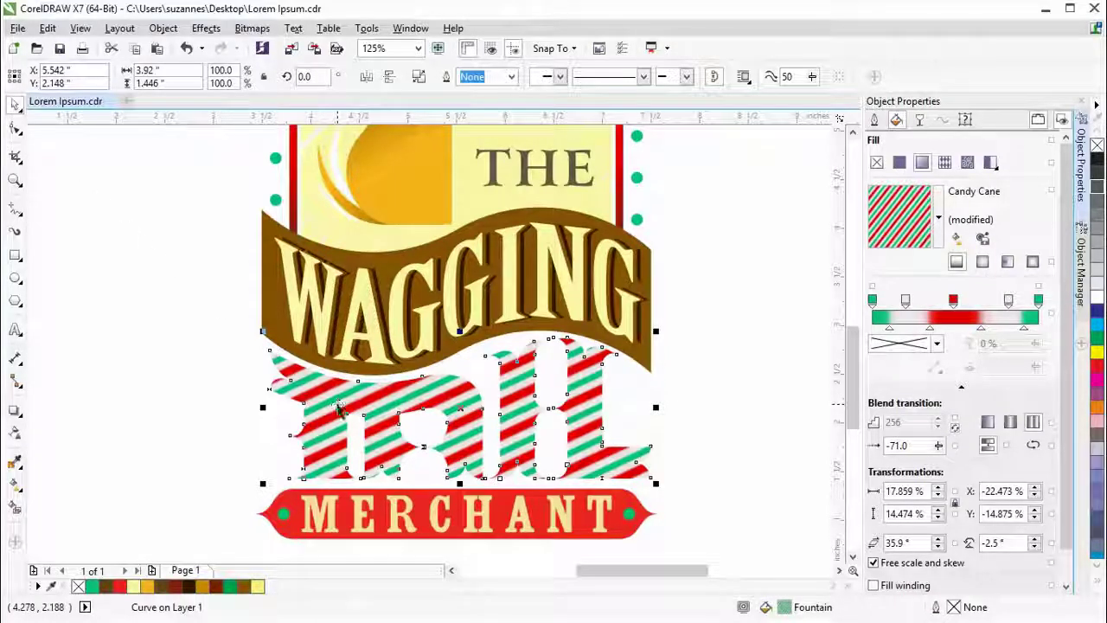
scroll(340, 411, "up", 3)
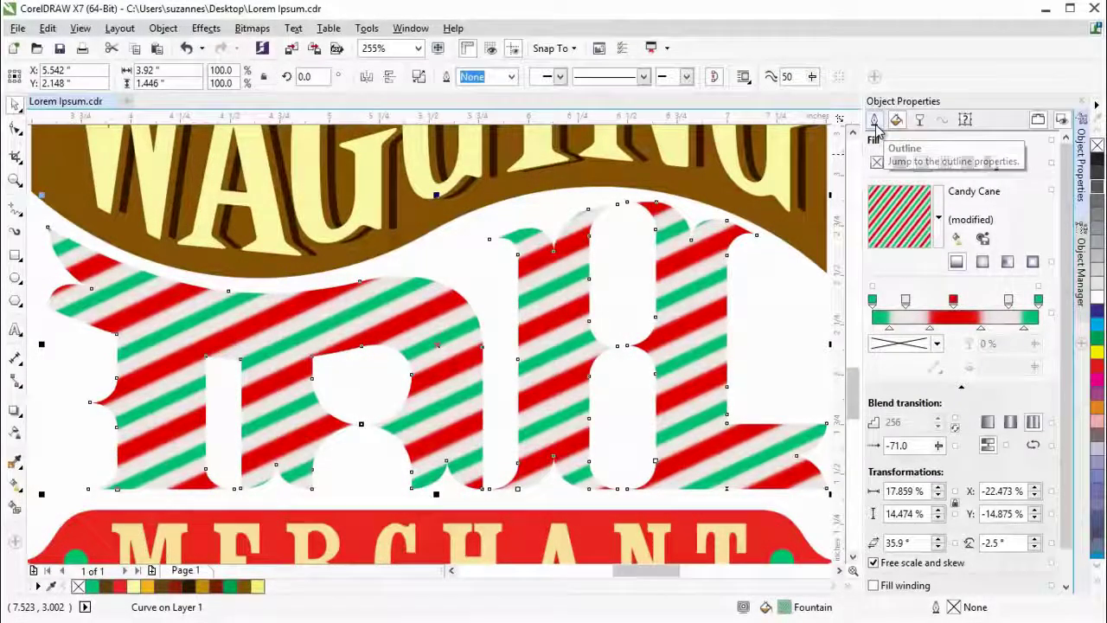
left_click(874, 124)
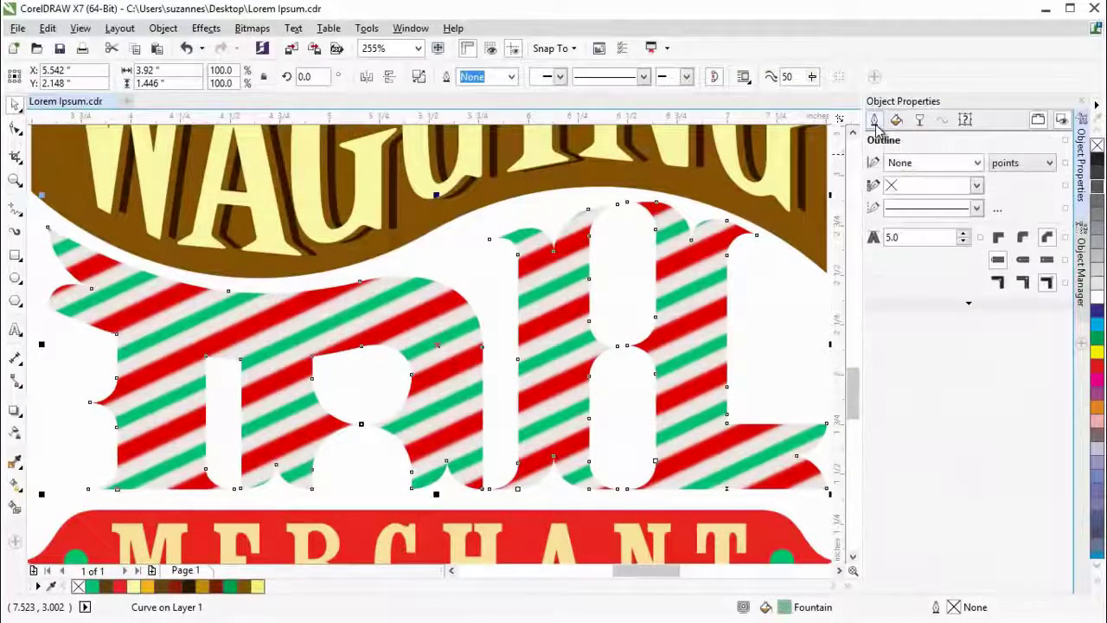
left_click(977, 187)
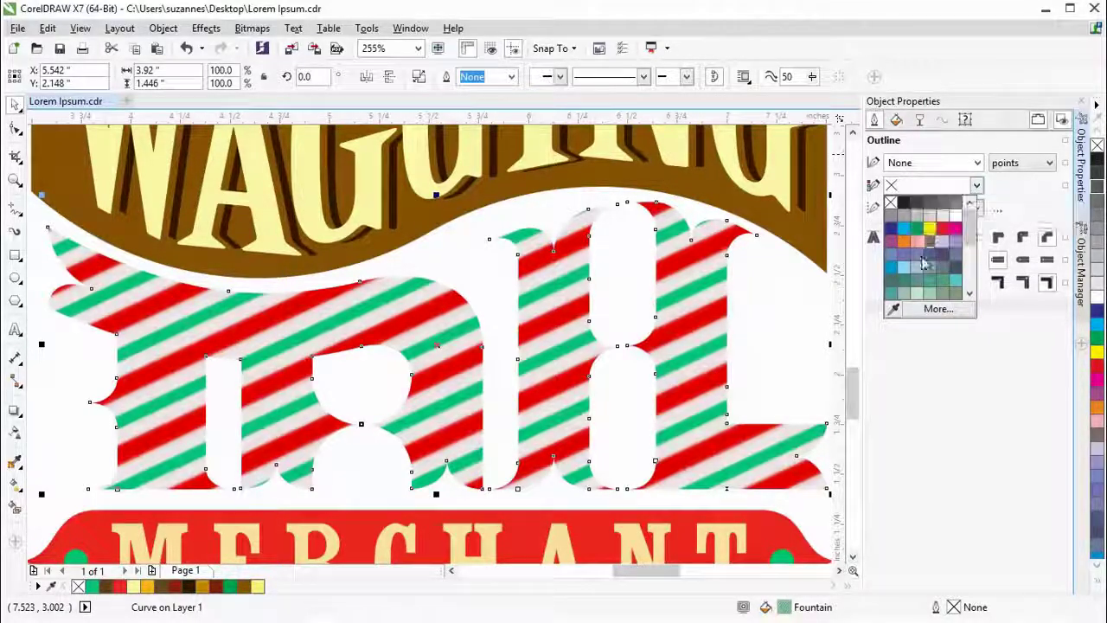
left_click(893, 308)
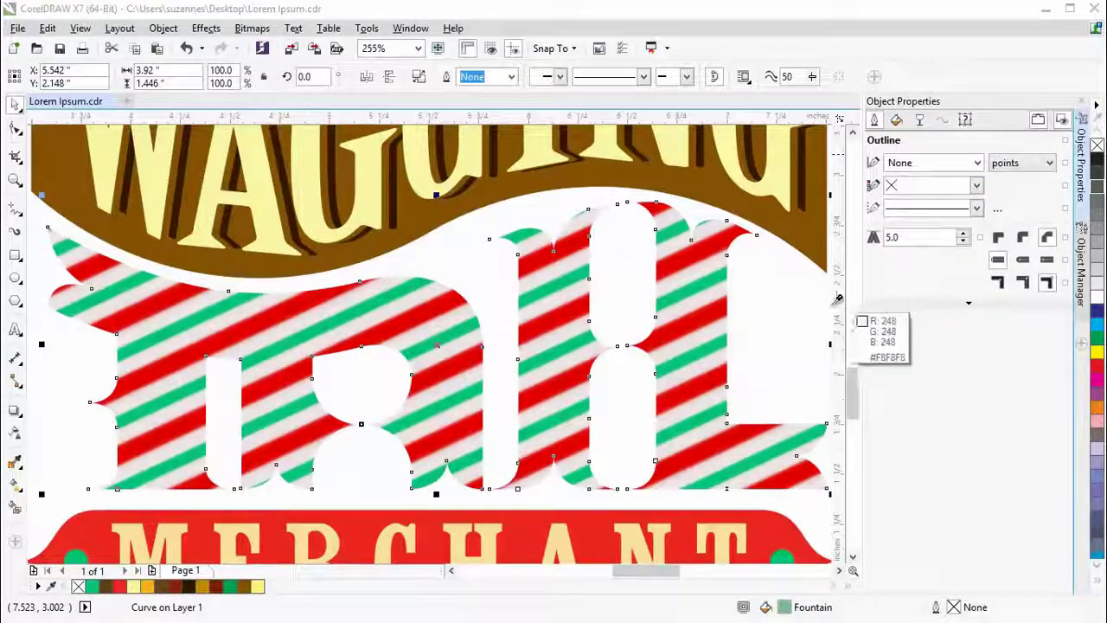
left_click(718, 277)
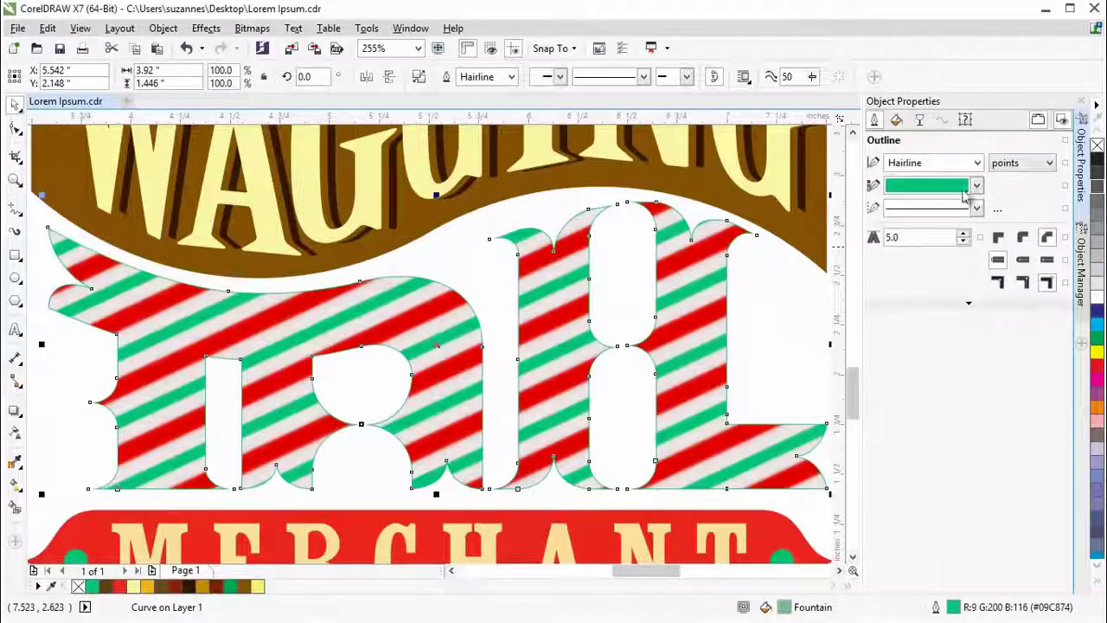
Step: Make the outline 2.0 pt, position it inside the shape, and deselect
left_click(978, 163)
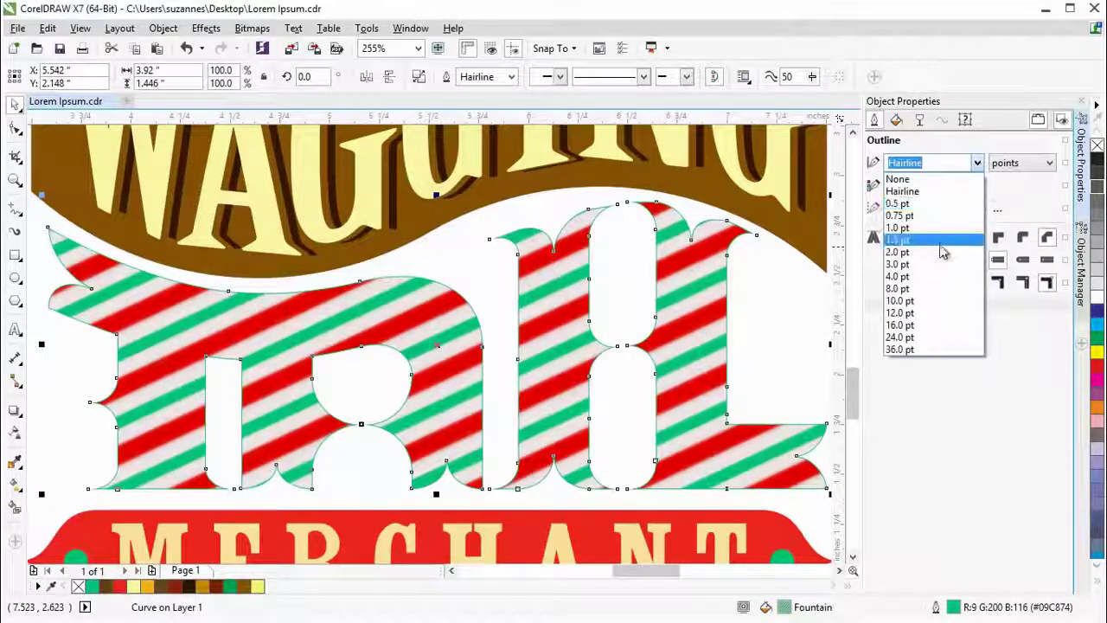
left_click(940, 251)
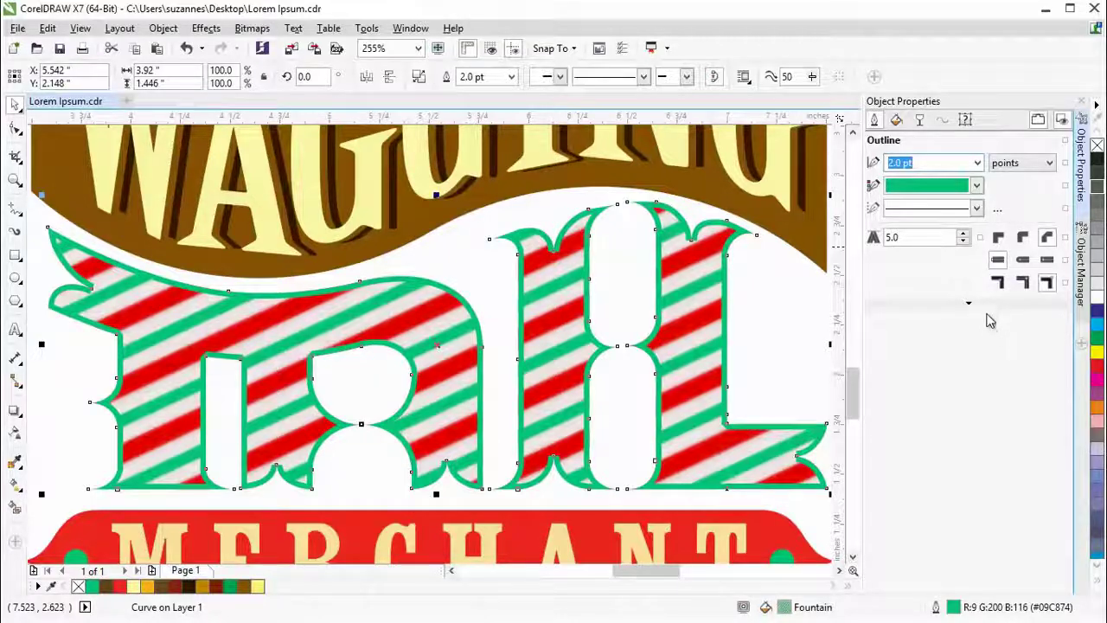
left_click(998, 285)
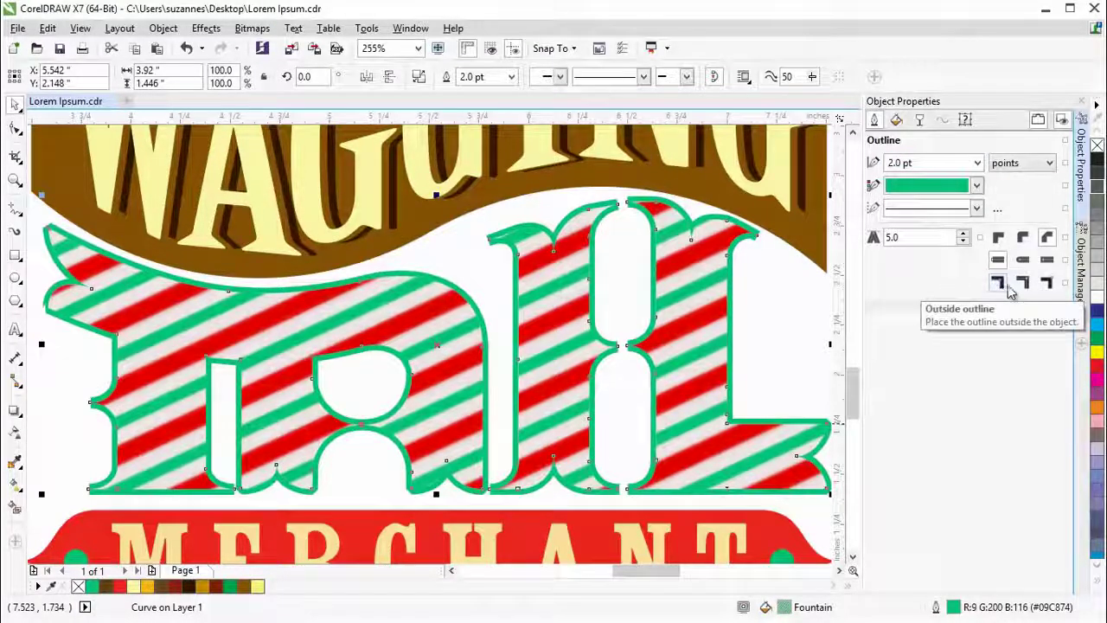
left_click(1025, 288)
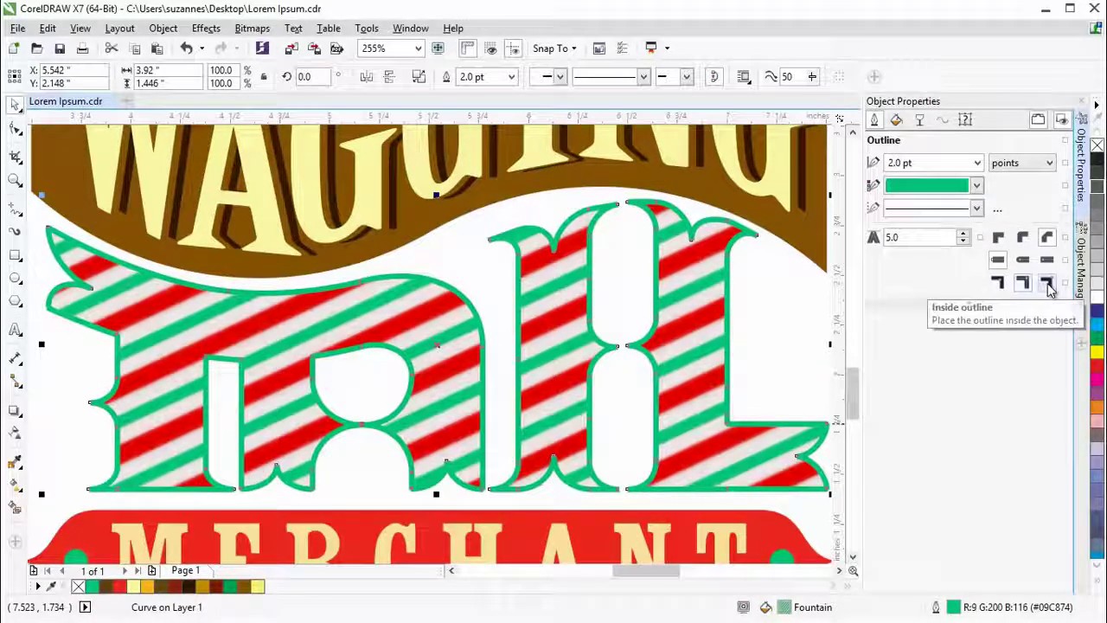
left_click(1046, 285)
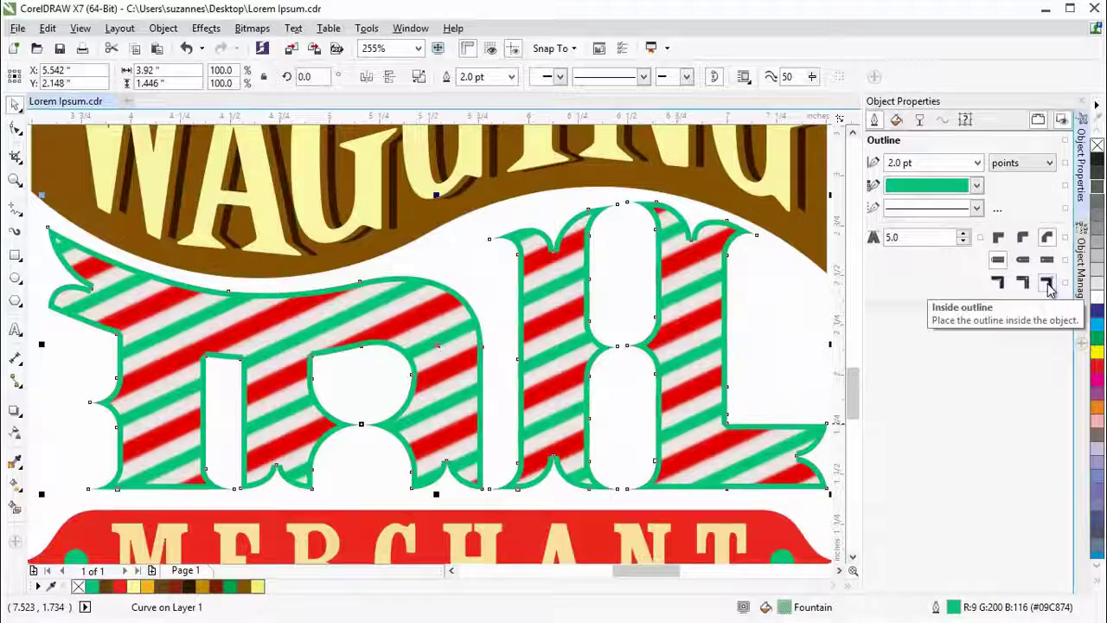
left_click(753, 288)
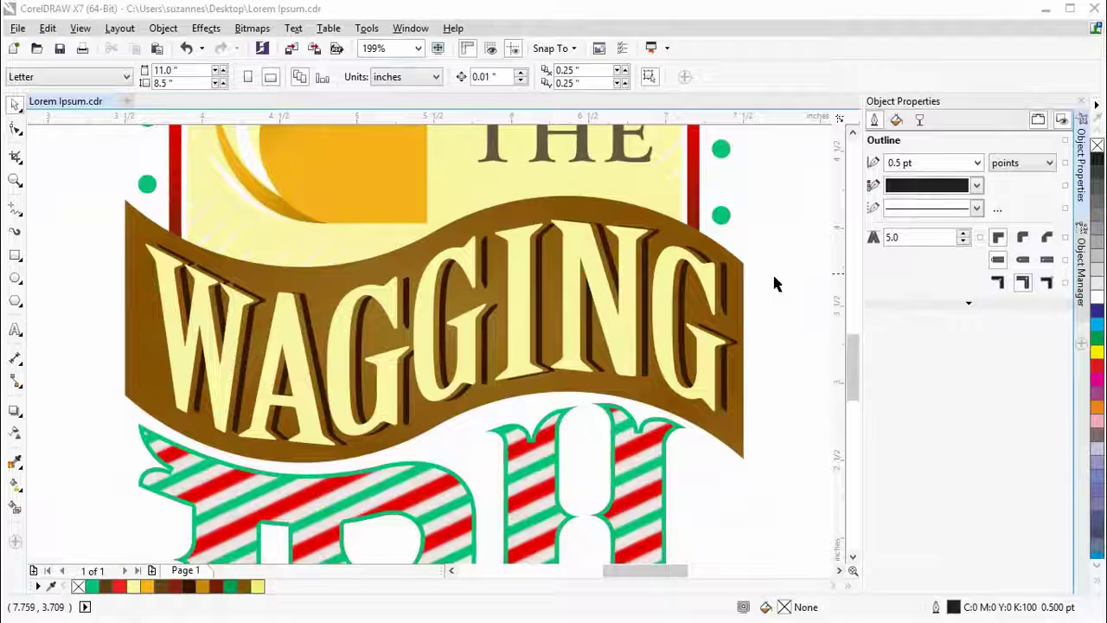
Step: Select the brown ribbon behind WAGGING and give it a linear fountain fill
left_click(738, 286)
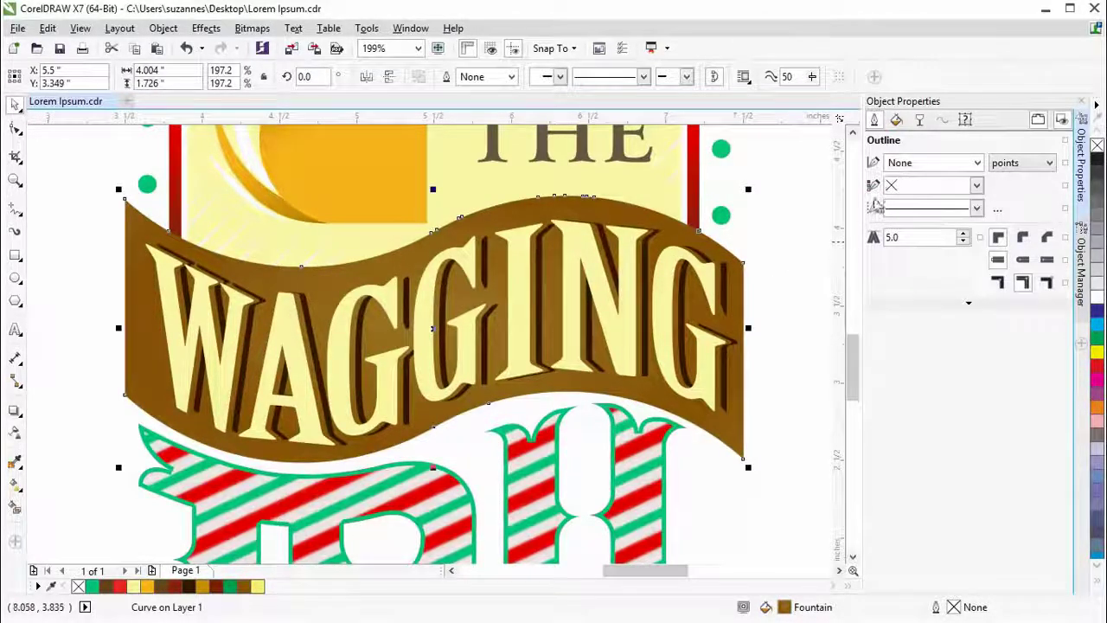
left_click(896, 120)
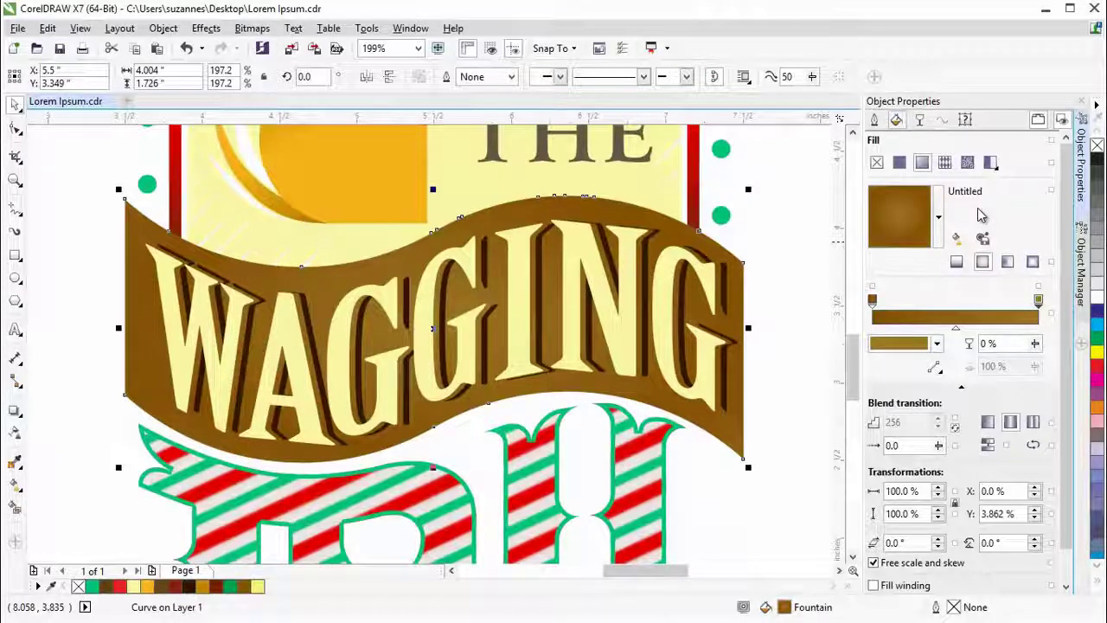
left_click(954, 263)
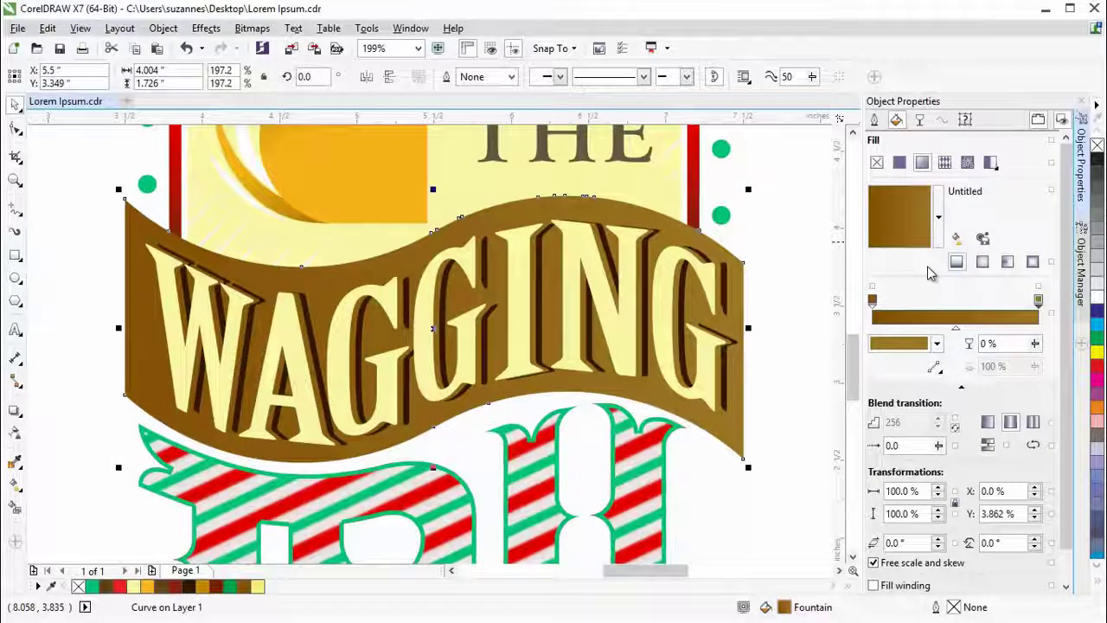
Step: Add a gold #C7892C colour stop at 33% and drop a palette colour on the middle stop
double_click(926, 314)
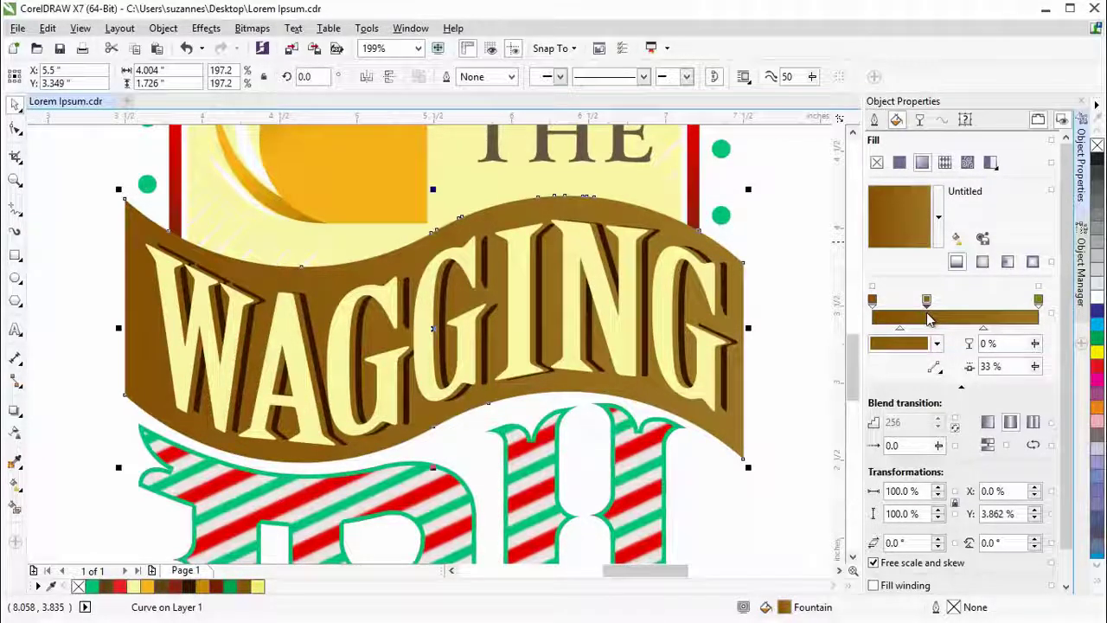
left_click(938, 345)
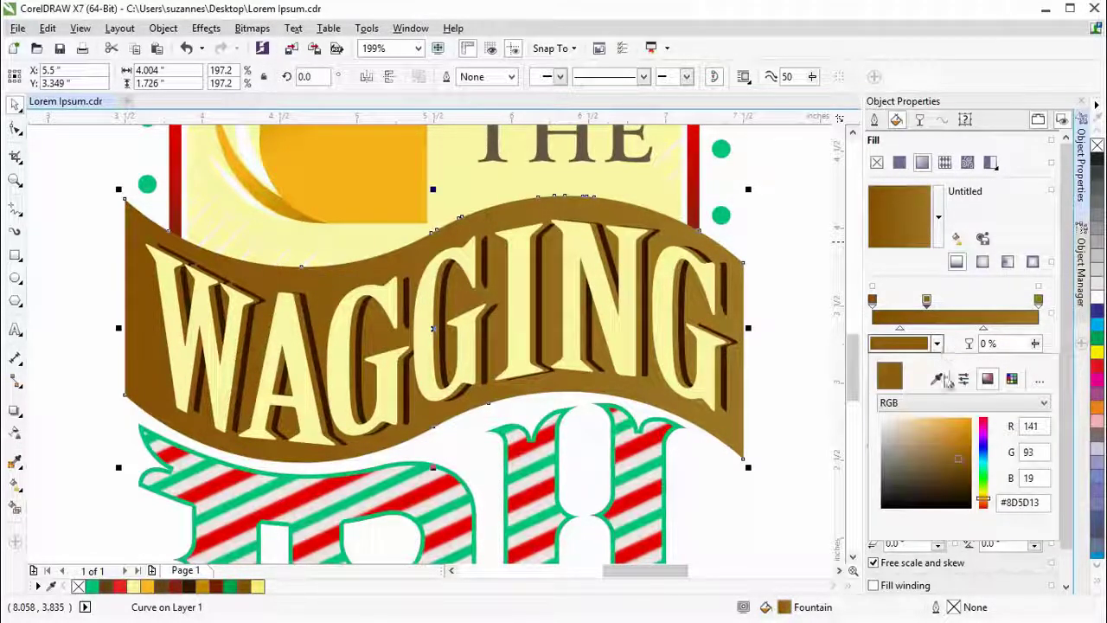
left_click(954, 443)
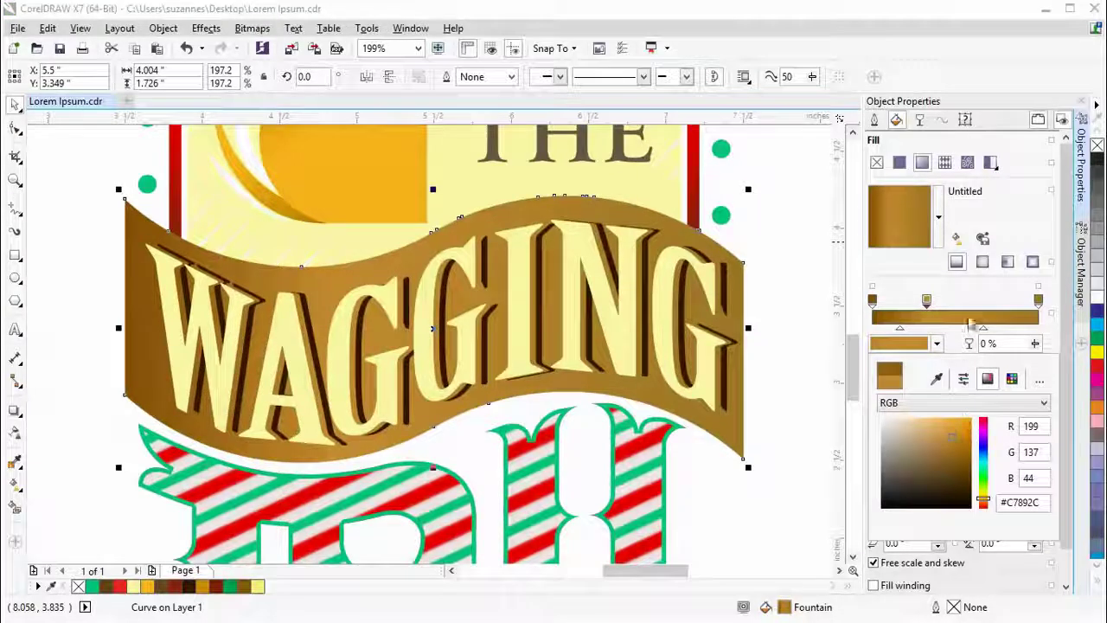
left_click(991, 313)
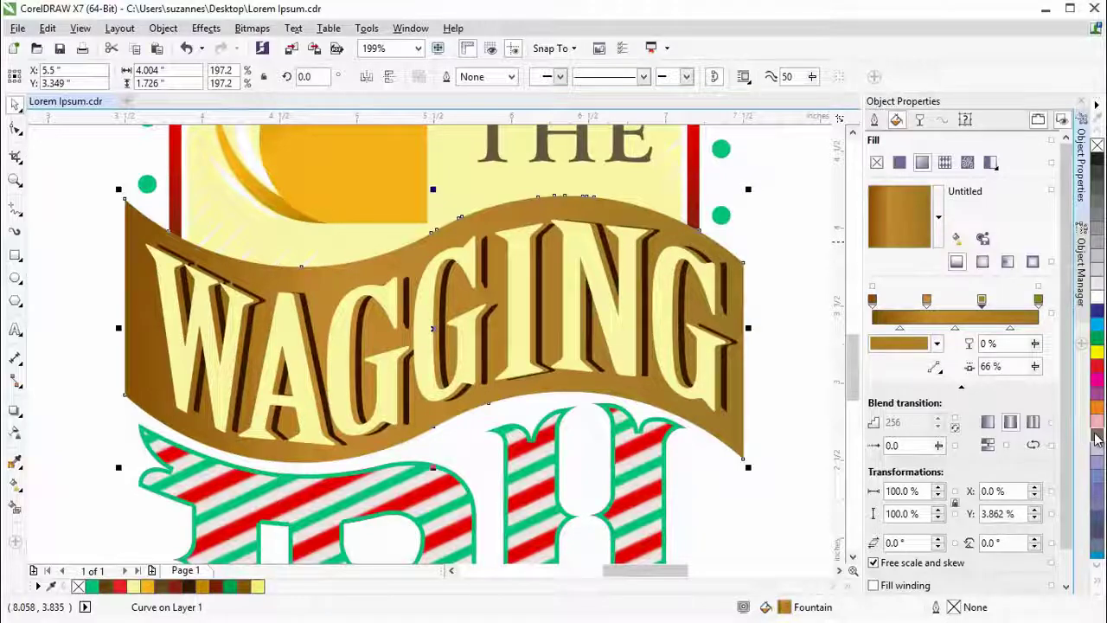
left_click_drag(1097, 437, 982, 303)
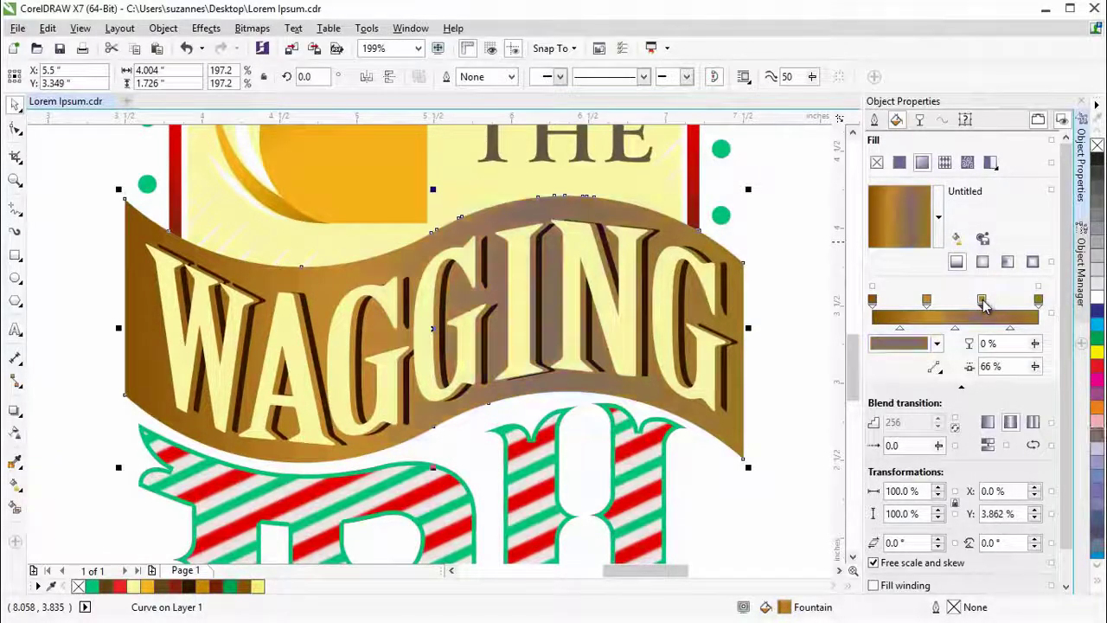
left_click(1099, 567)
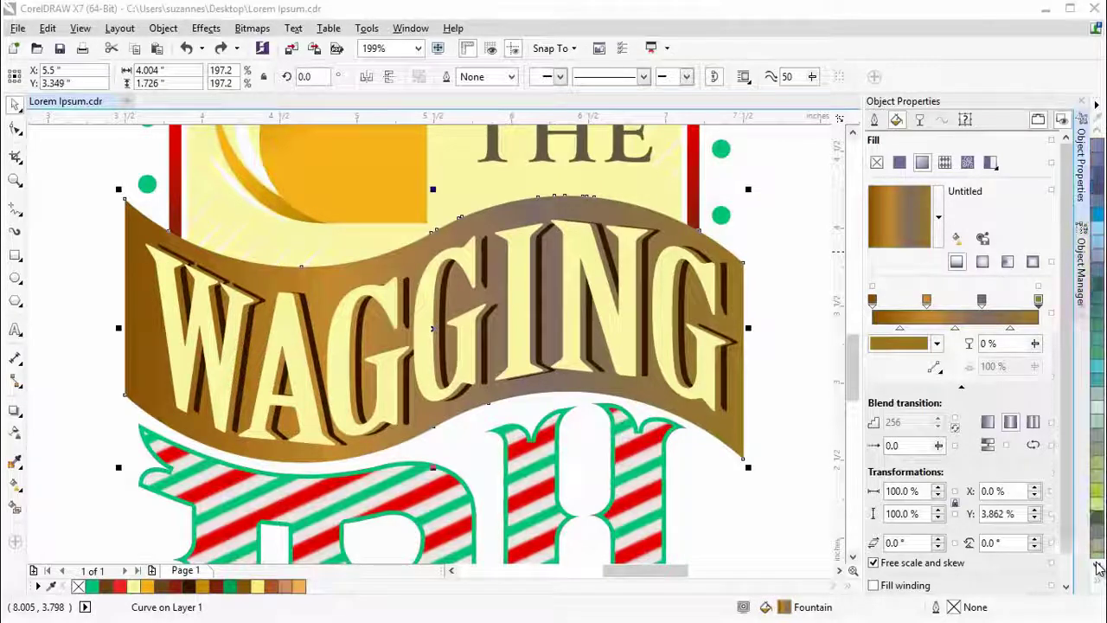
left_click(1099, 566)
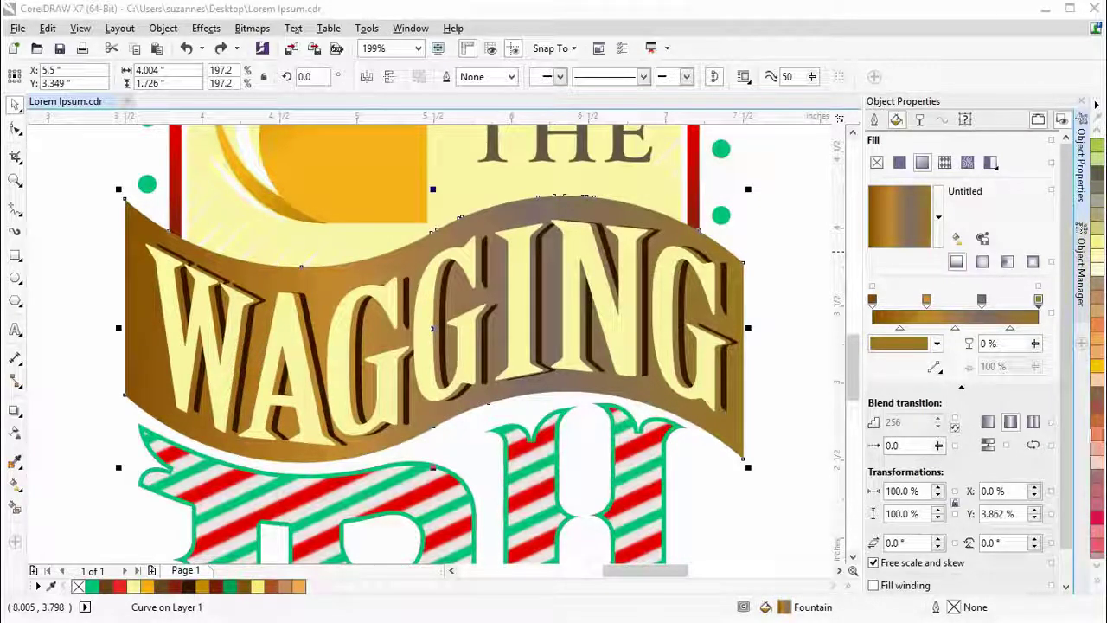
Step: Colour the middle stop orange-brown, add palette-coloured stops at 16% and 81%, then delete an extra stop
left_click_drag(1098, 424, 985, 302)
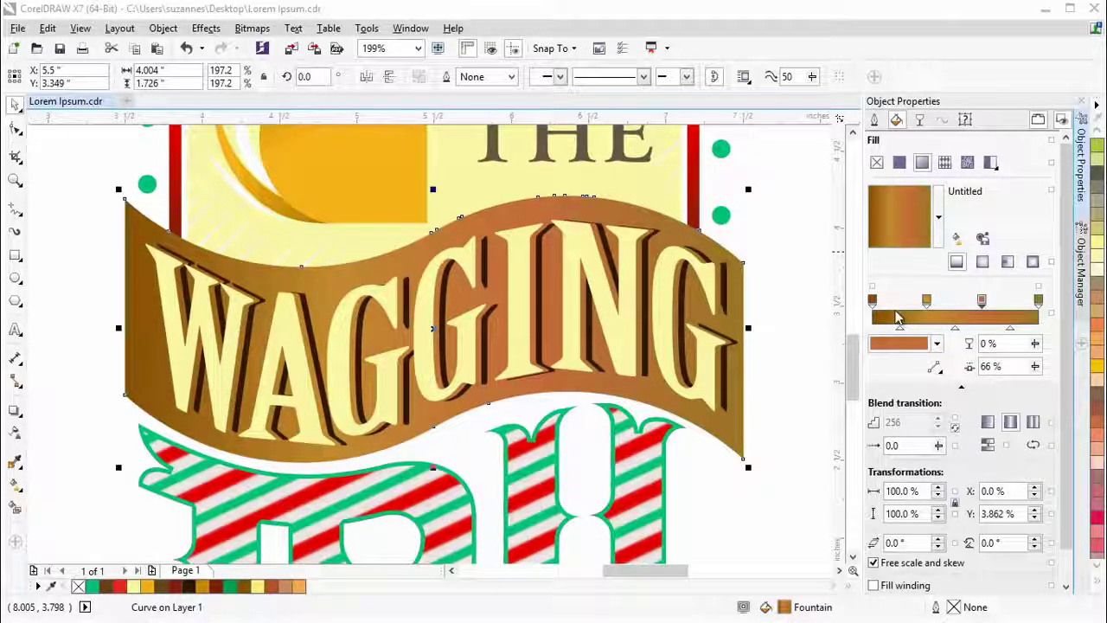
double_click(898, 313)
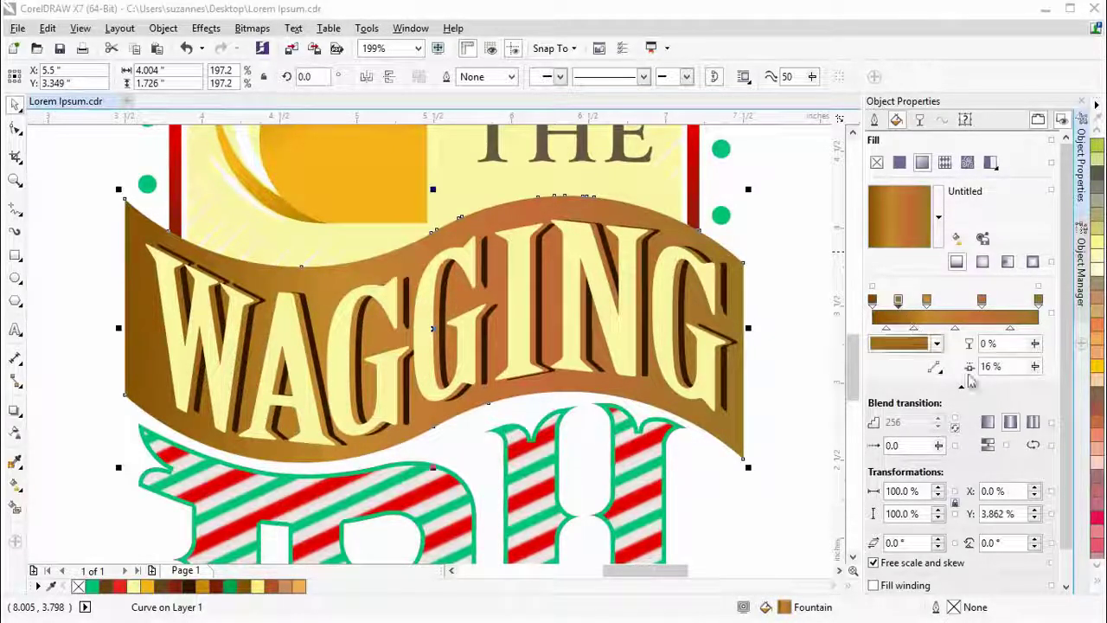
left_click_drag(1097, 445, 903, 303)
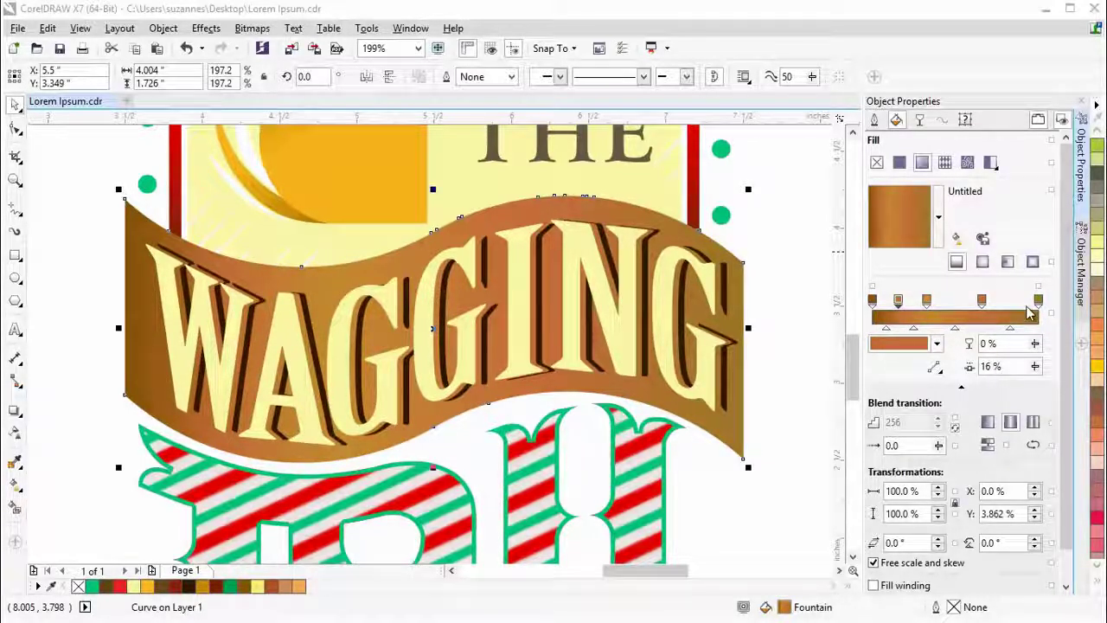
double_click(1008, 318)
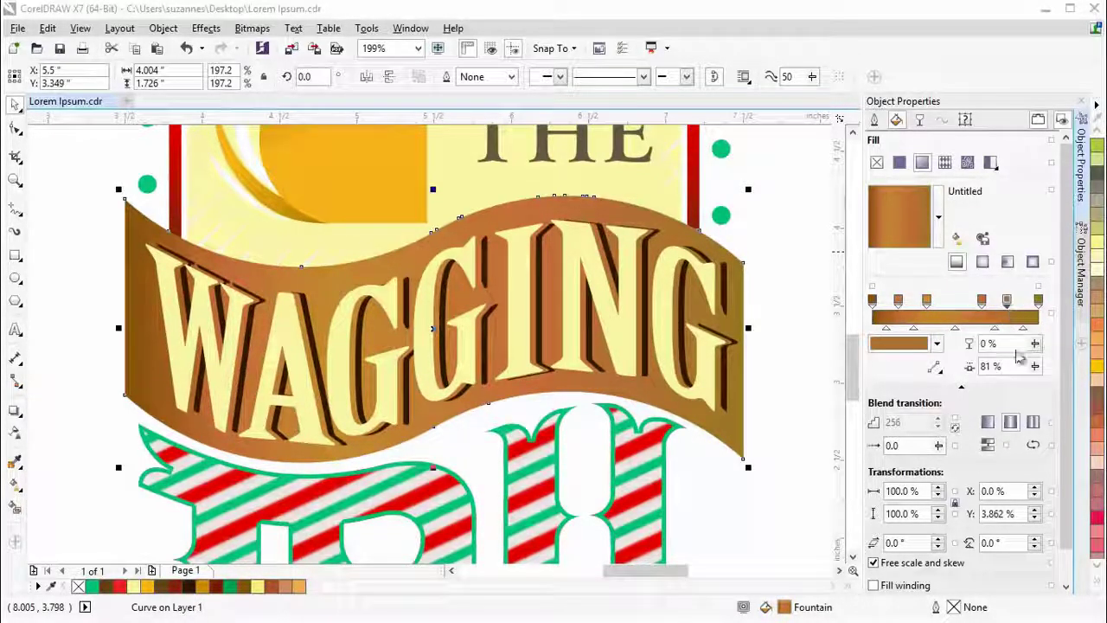
left_click_drag(1096, 403, 1013, 305)
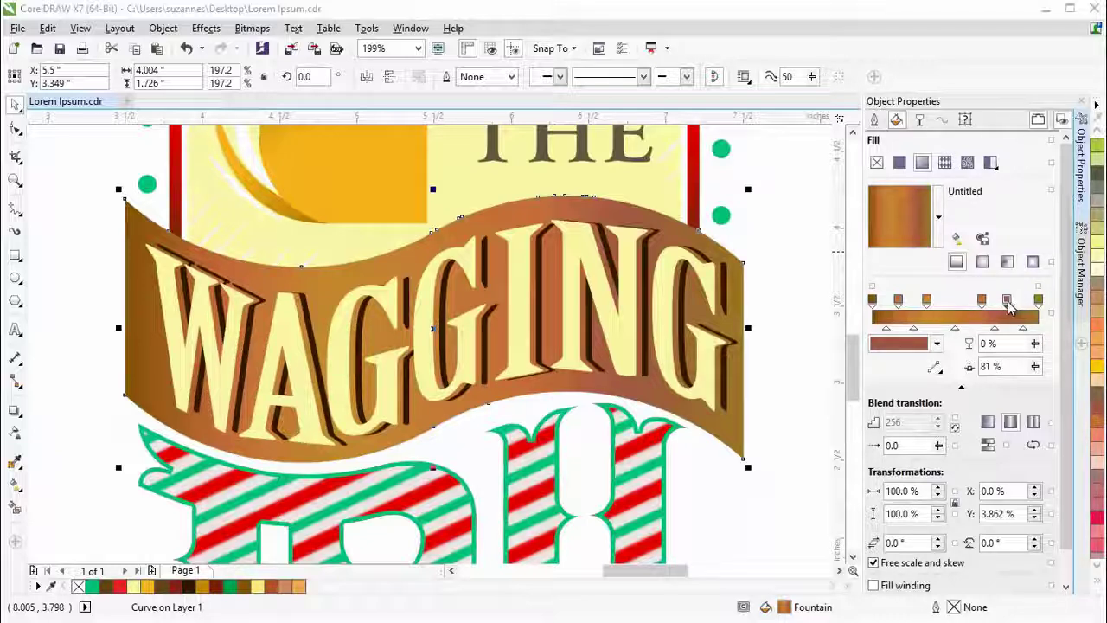
double_click(1007, 300)
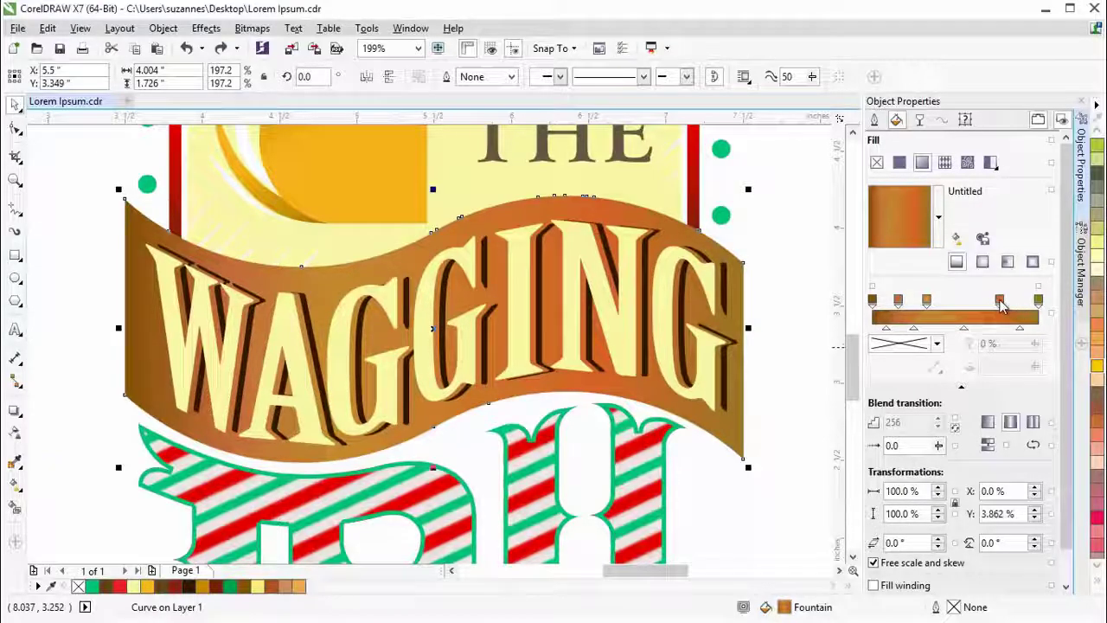
Step: Try the 77% orange stop's transparency, then slide the gold stop from 33% to about 56%
left_click(1000, 301)
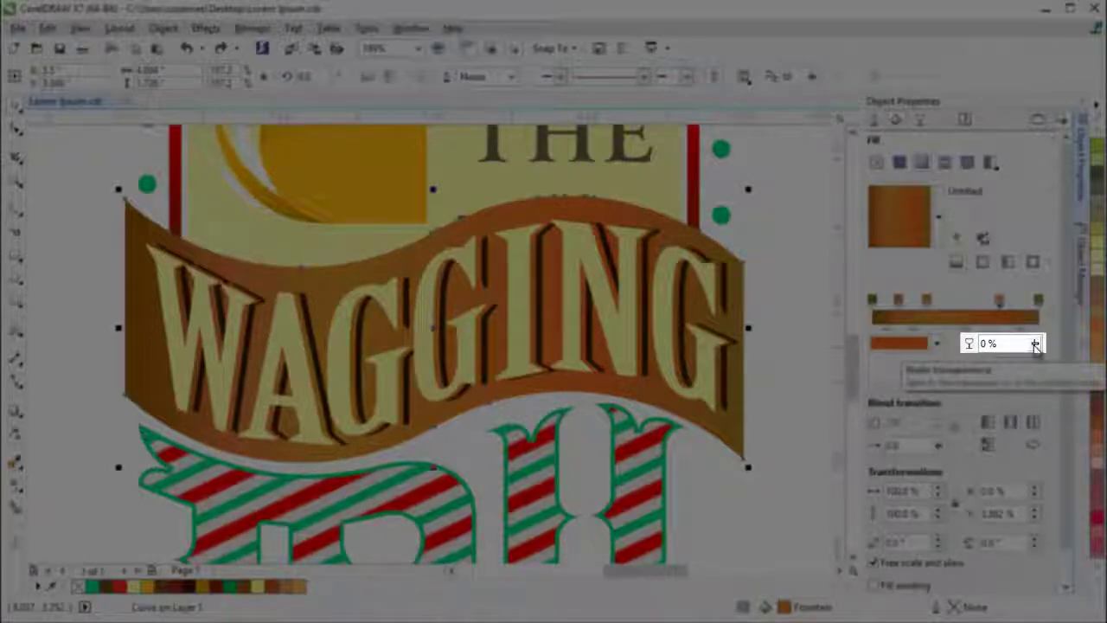
left_click_drag(1036, 345, 995, 348)
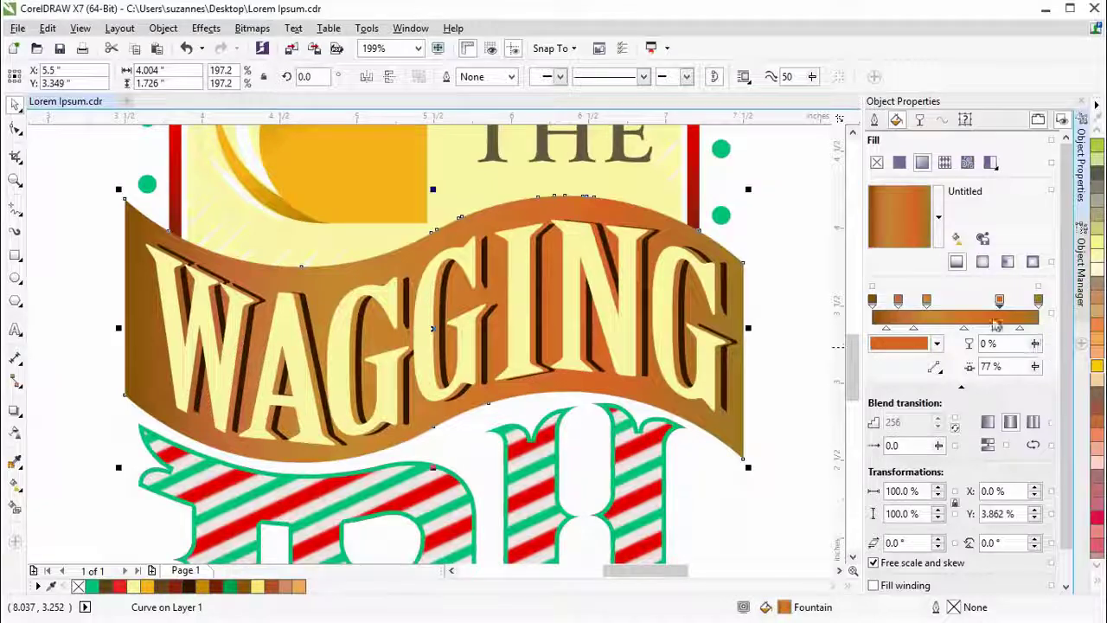
left_click(928, 301)
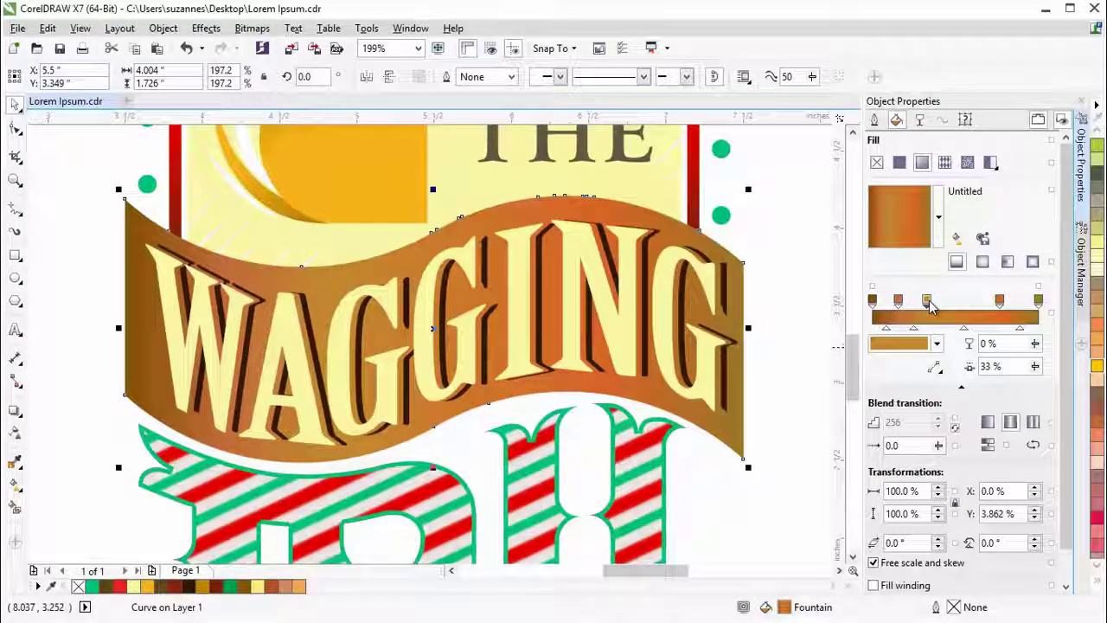
left_click_drag(930, 301, 951, 301)
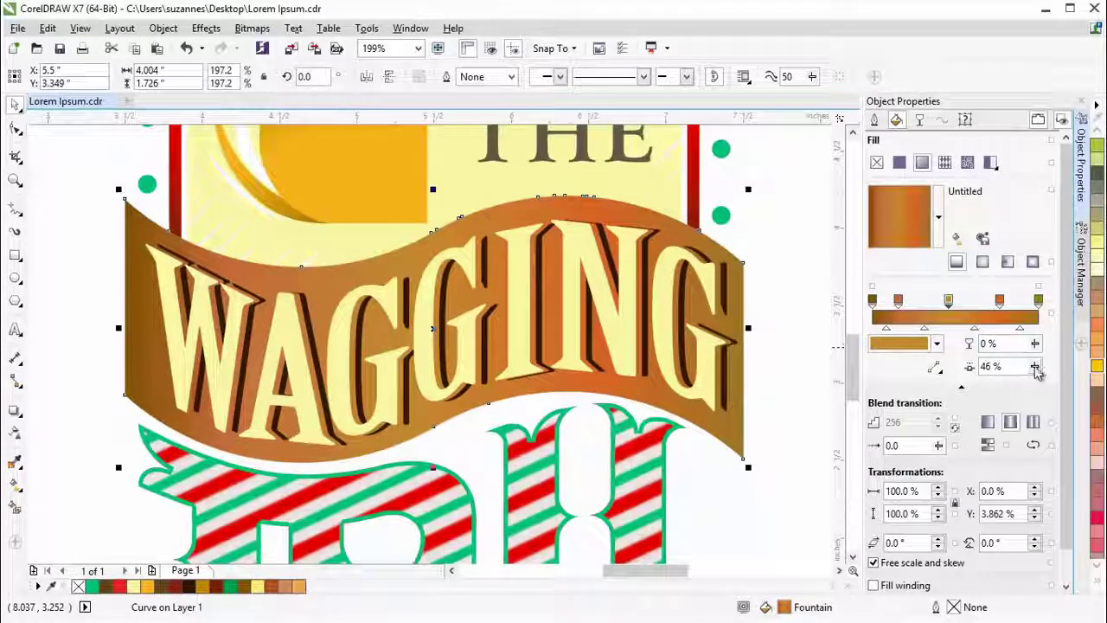
mouse_move(1038, 371)
left_mouse_down()
mouse_move(1054, 372)
mouse_move(1026, 369)
left_mouse_up()
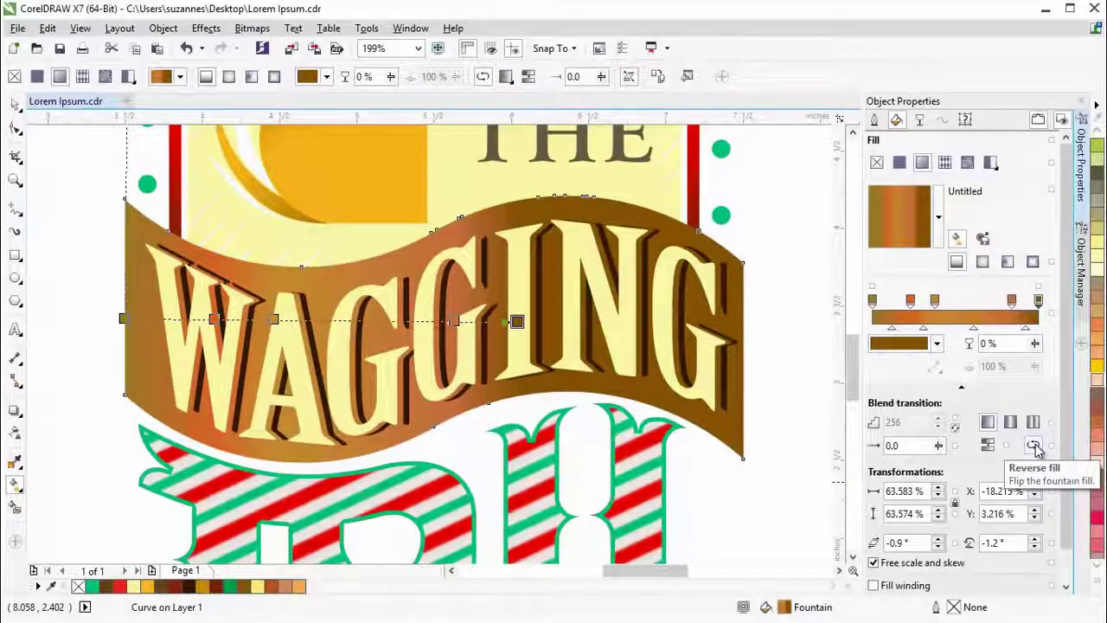
Step: Make the ribbon gradient repeat as a mirrored blend, keeping its original direction
left_click(1034, 446)
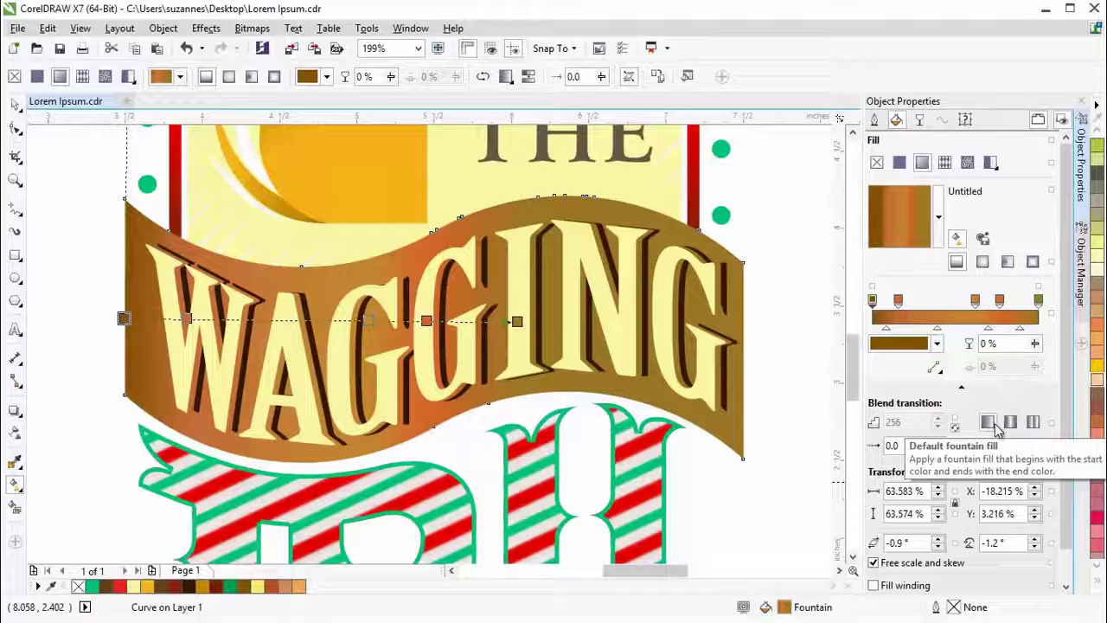
left_click(1033, 425)
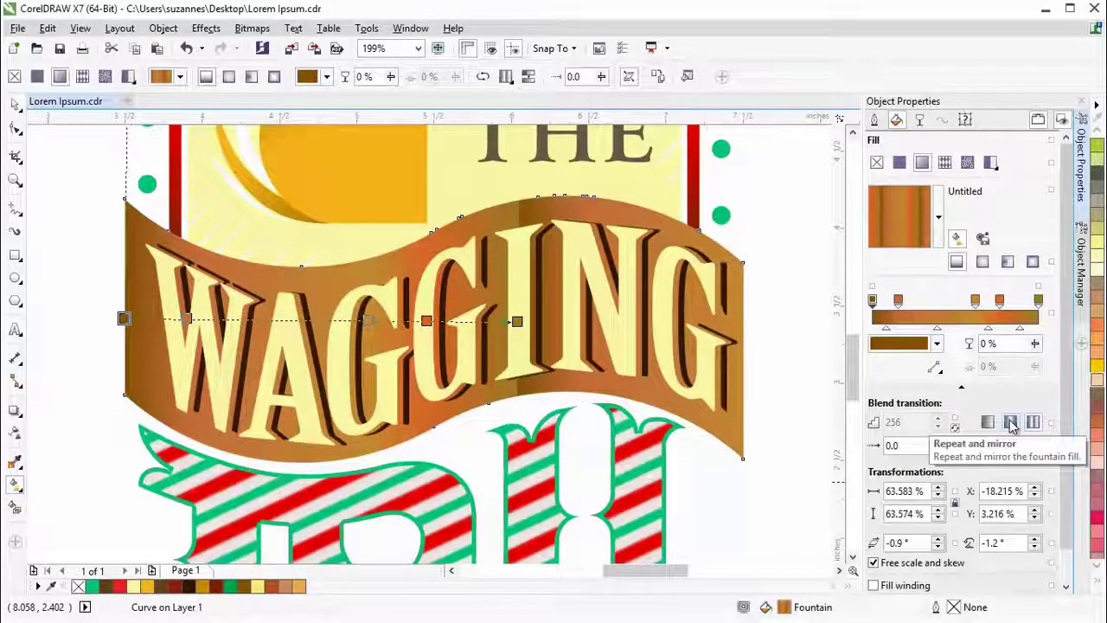
left_click(1012, 422)
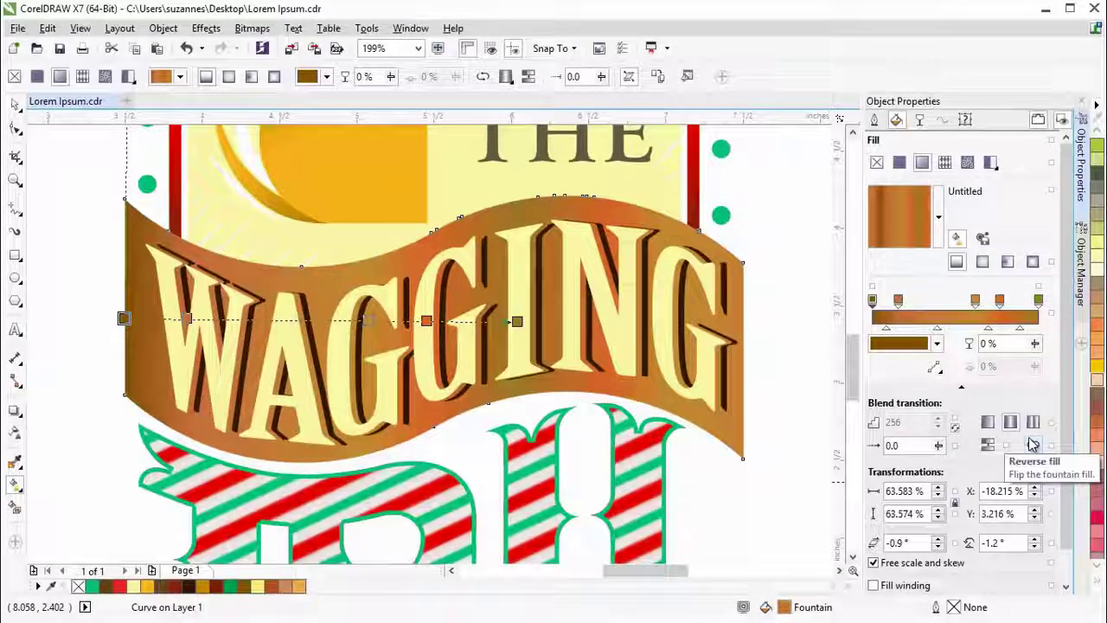
left_click(1033, 445)
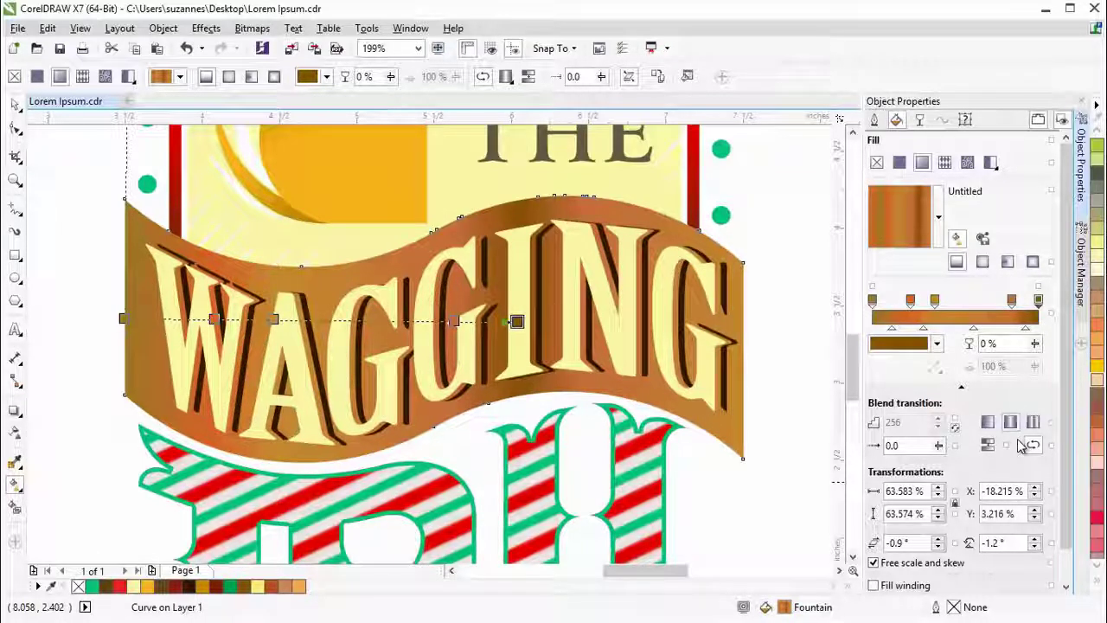
Step: Set the fill's blend transition to -4 after briefly trying -24
left_click(939, 445)
left_click(938, 445)
left_click(939, 445)
left_click(939, 445)
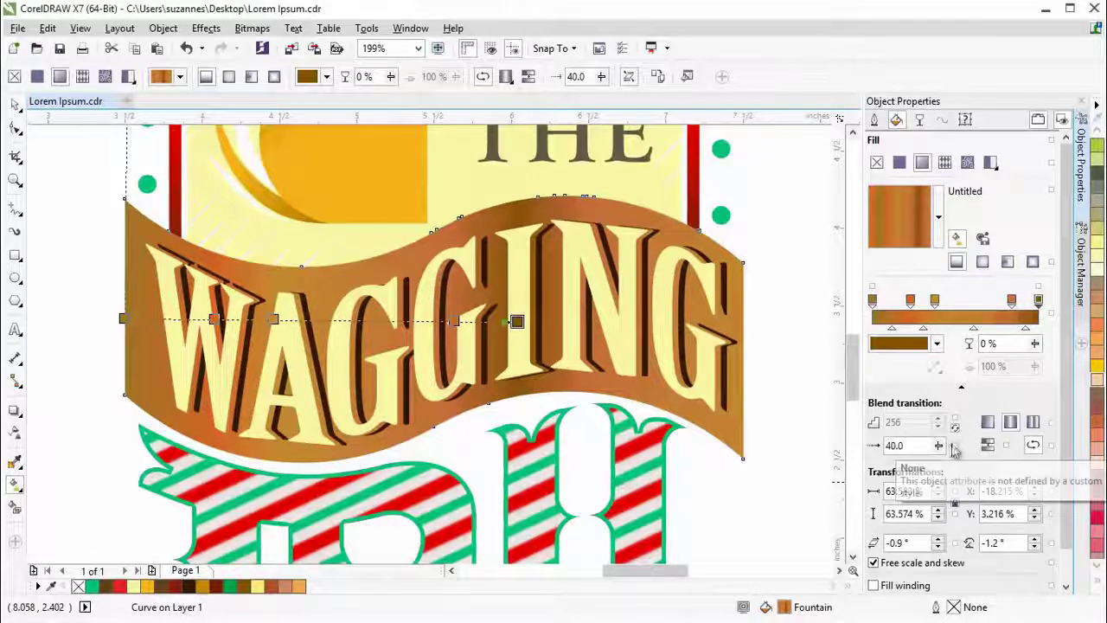
type("-24")
key("Return")
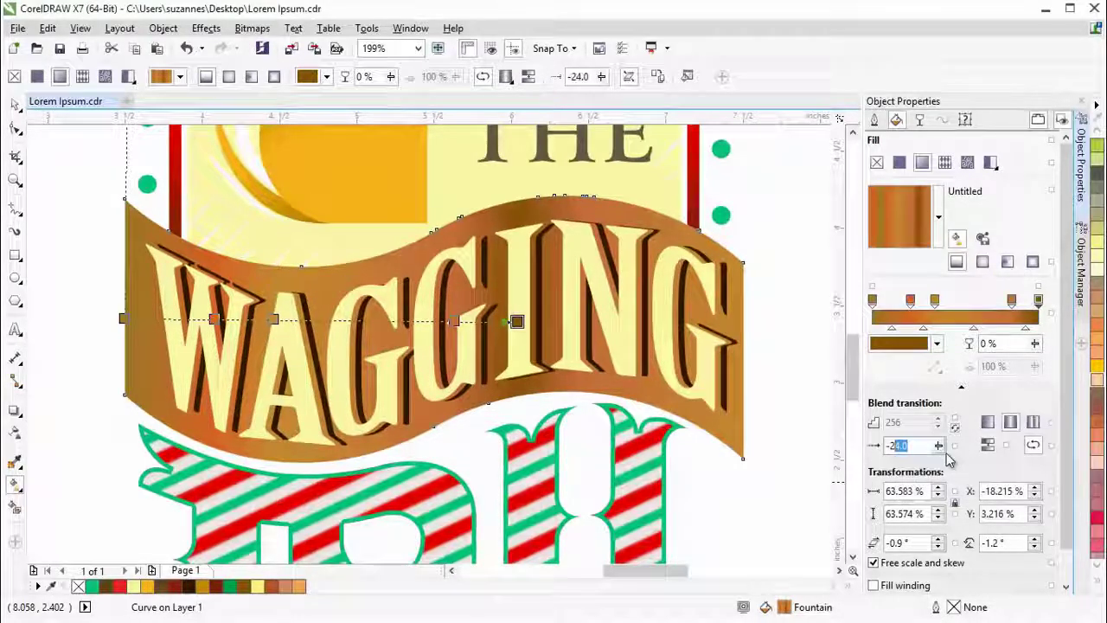
type("-4")
key("Return")
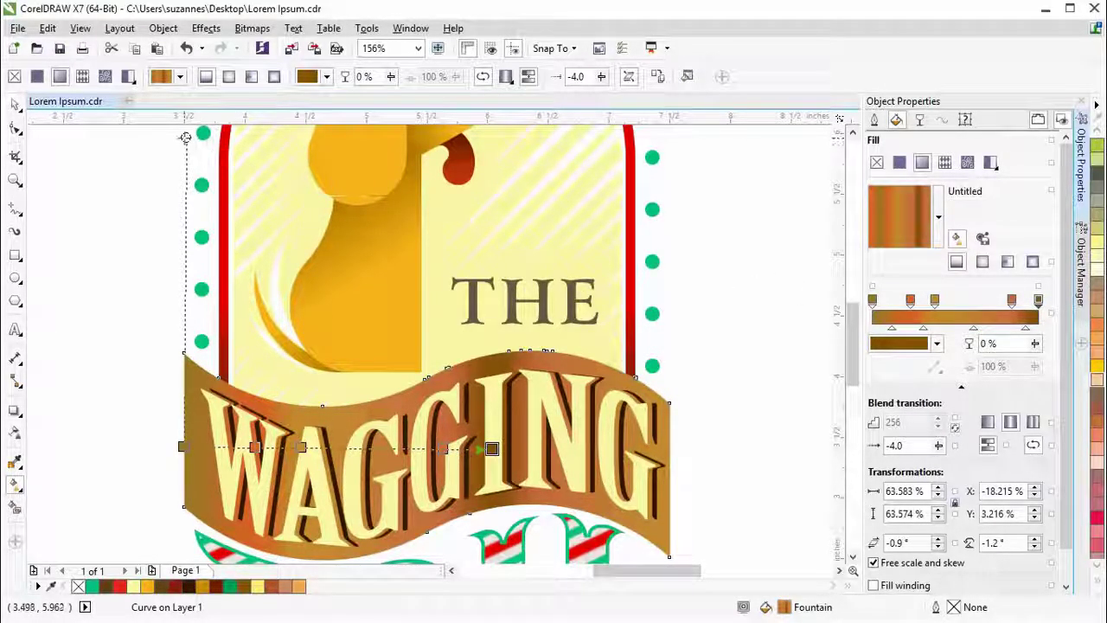
Step: Drag the fill handles to tilt and skew the ribbon's fountain fill to about -5.9°
left_click_drag(185, 137, 333, 227)
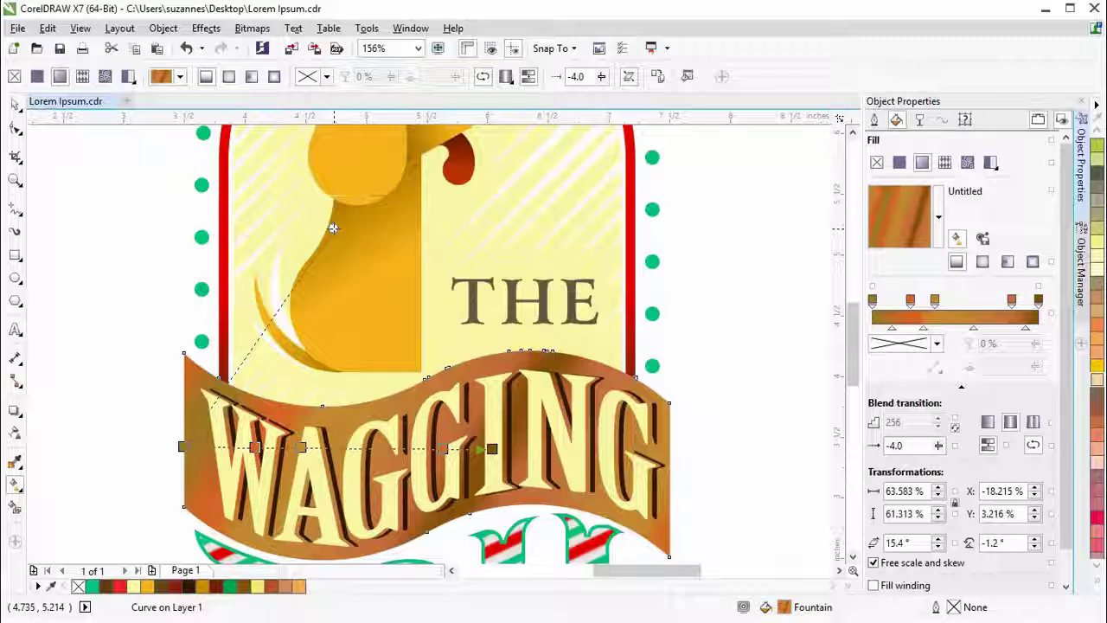
left_click_drag(333, 227, 142, 226)
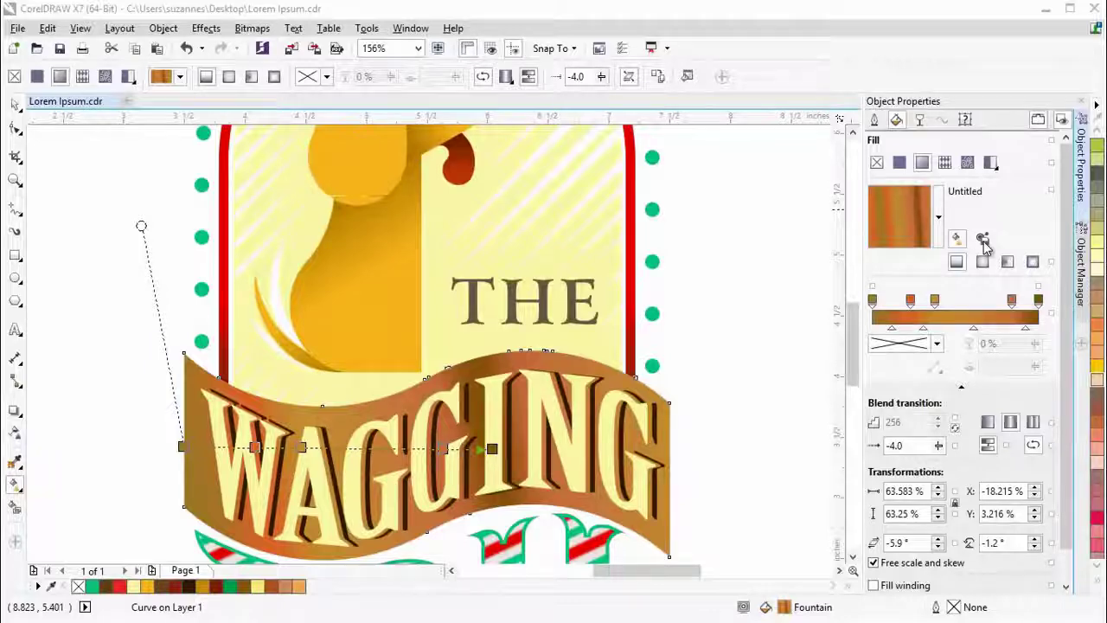
Step: Save the fill as new: English, name 'New Banner', tags 'brown, yellow, banner', category Decorative
left_click(983, 241)
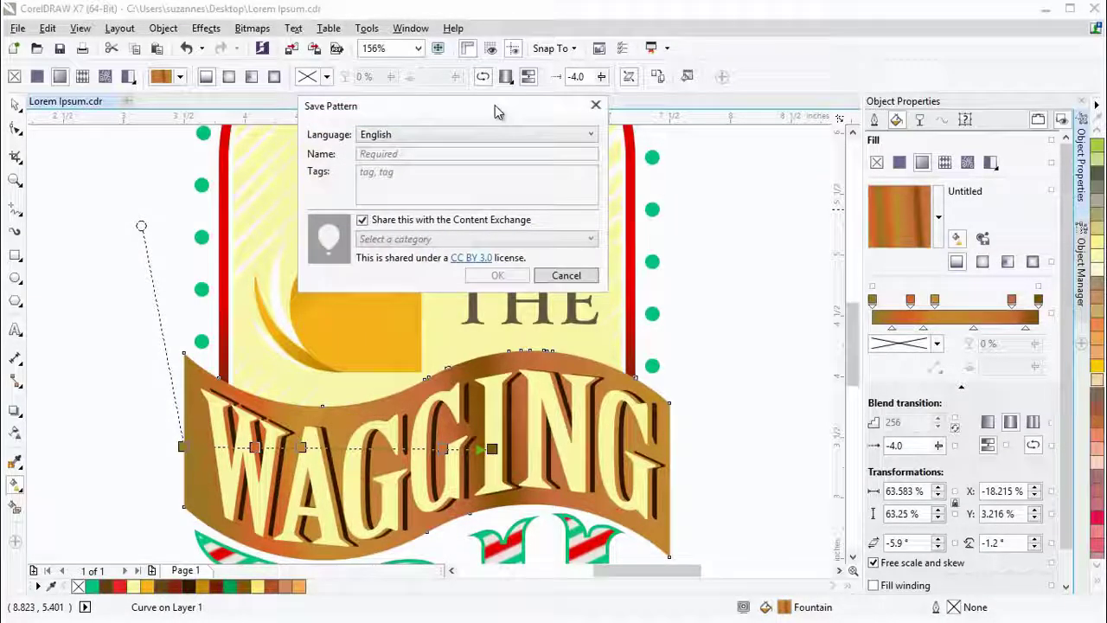
left_click_drag(497, 110, 516, 250)
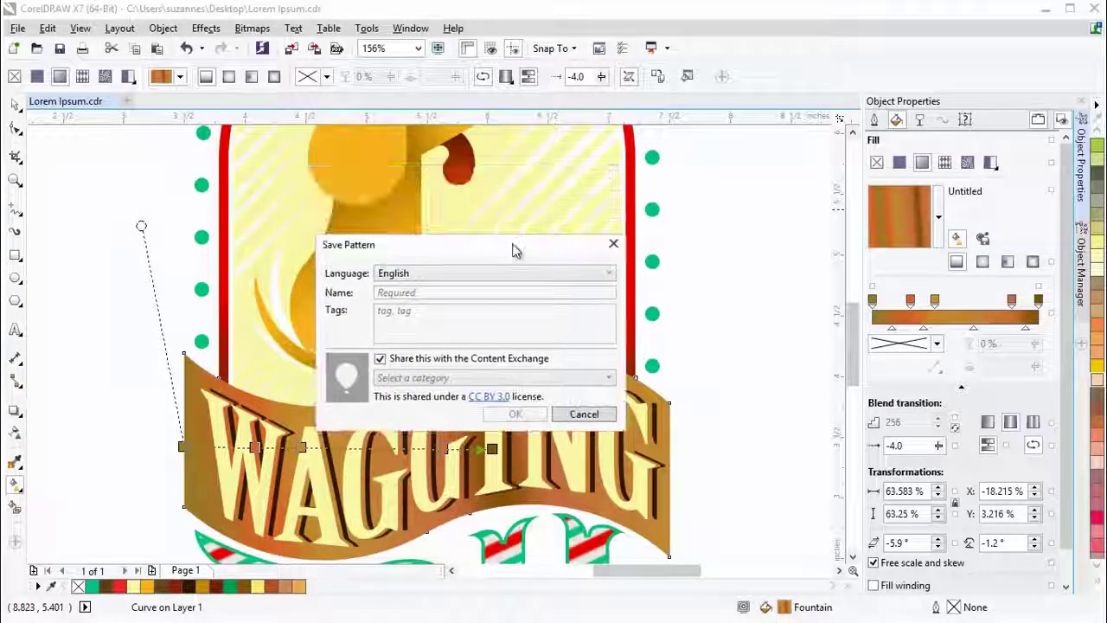
left_click(610, 275)
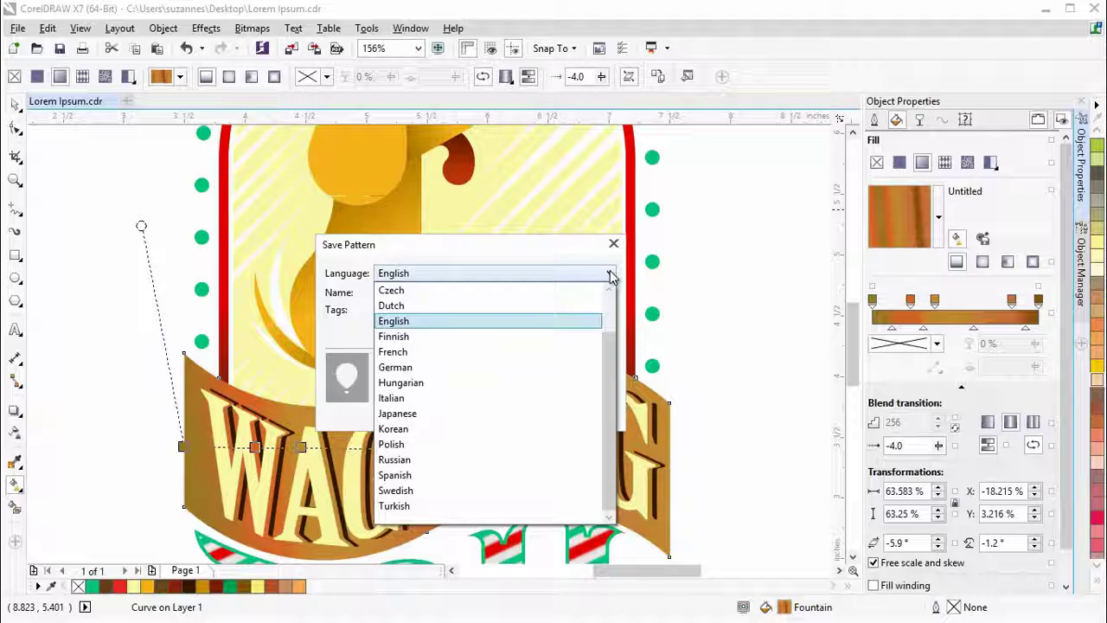
left_click(611, 274)
left_click(396, 295)
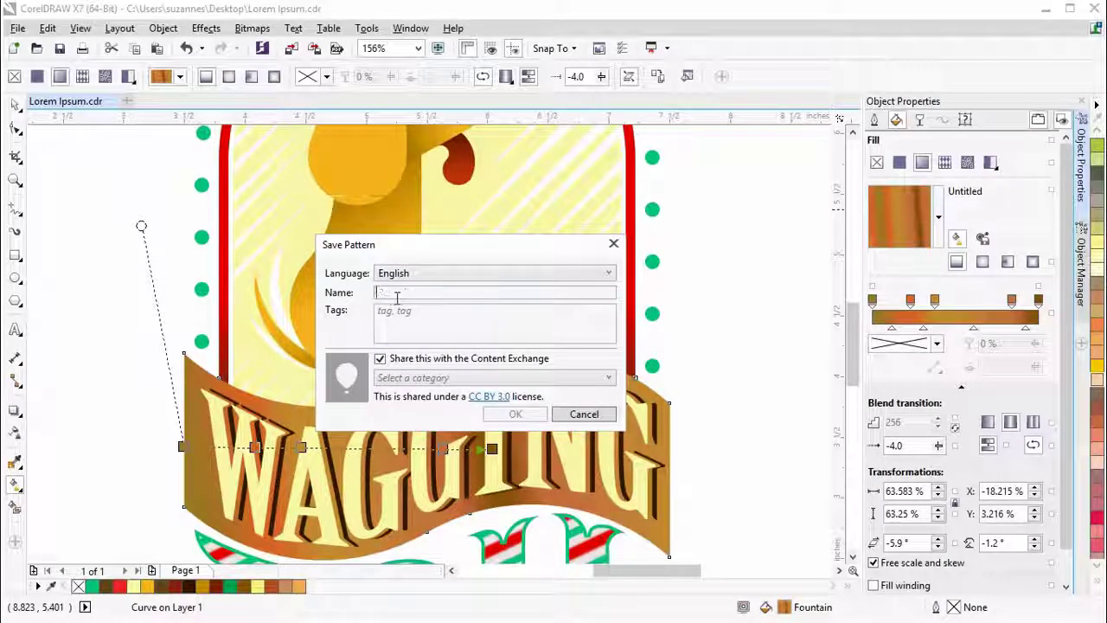
type("New")
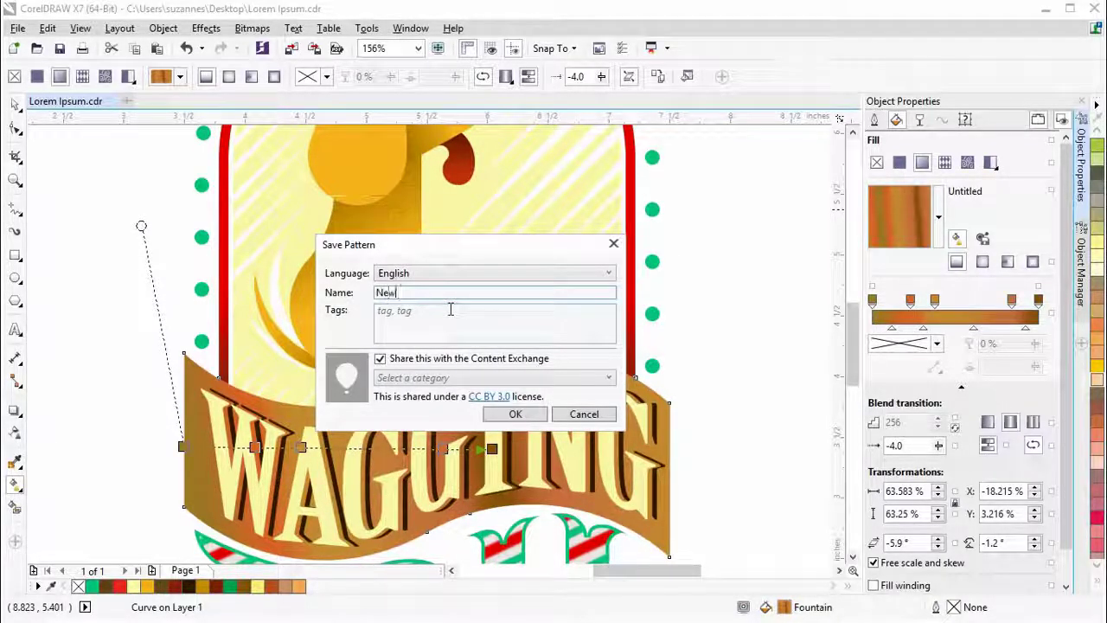
type(" Banner")
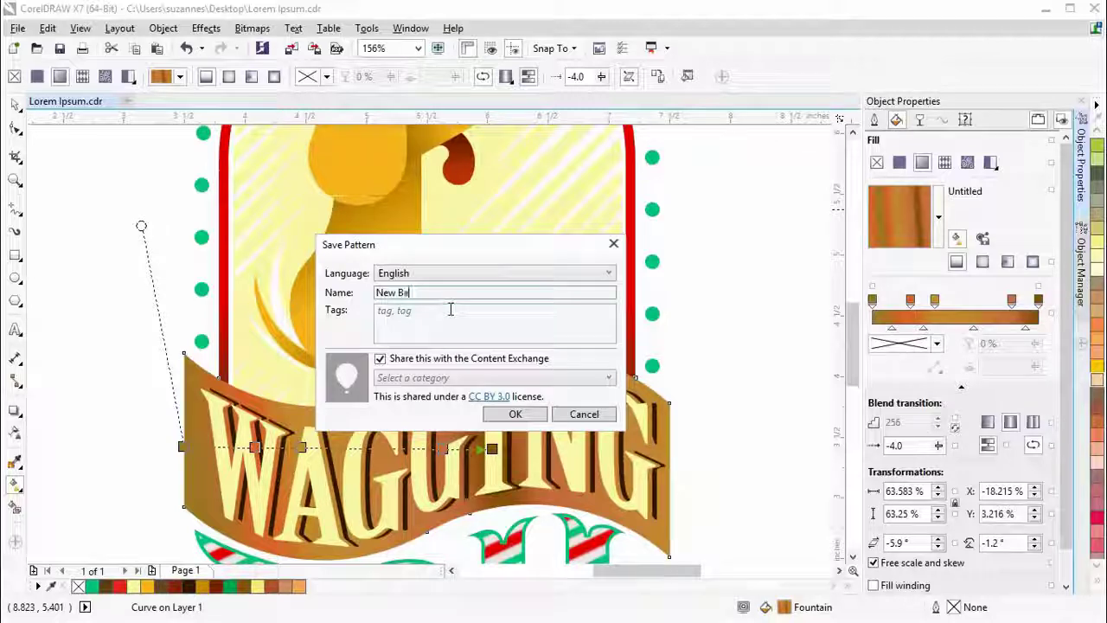
left_click(386, 317)
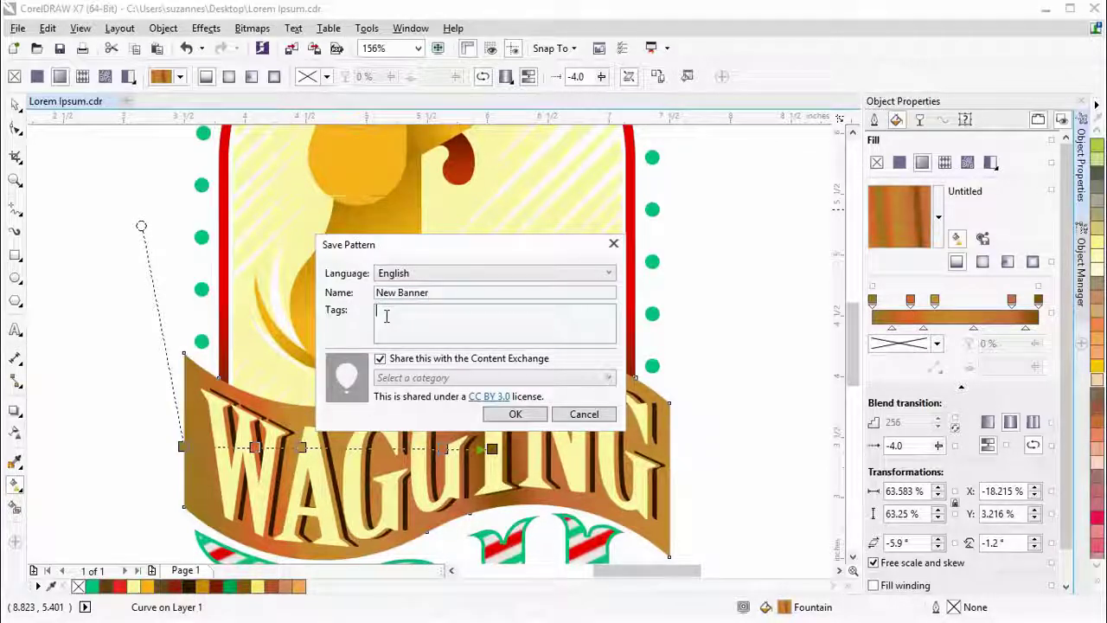
type("brown")
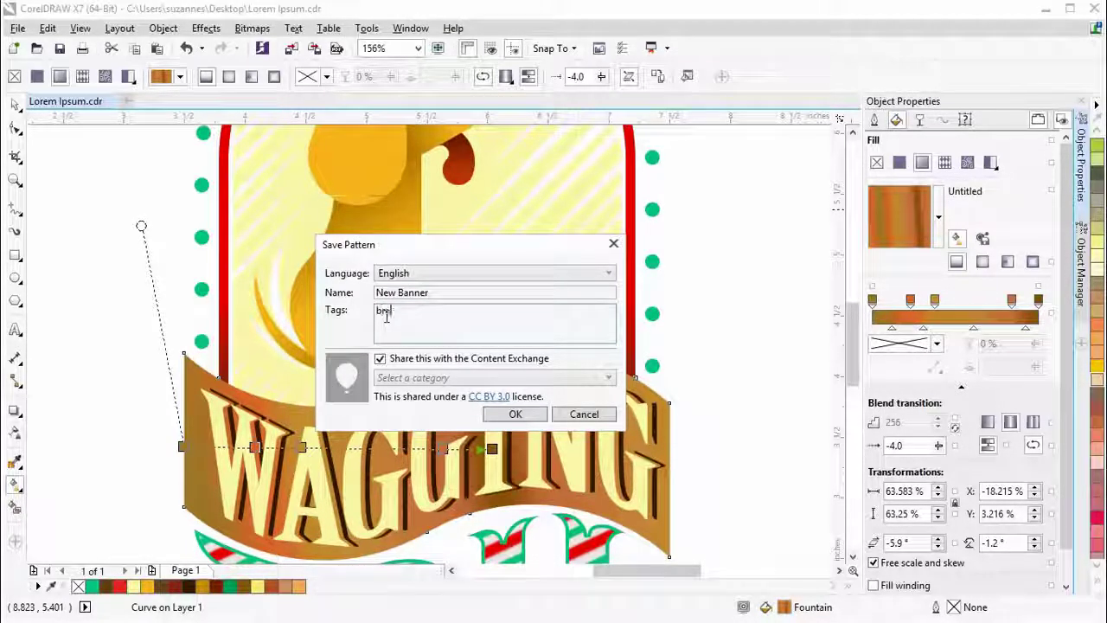
type(",")
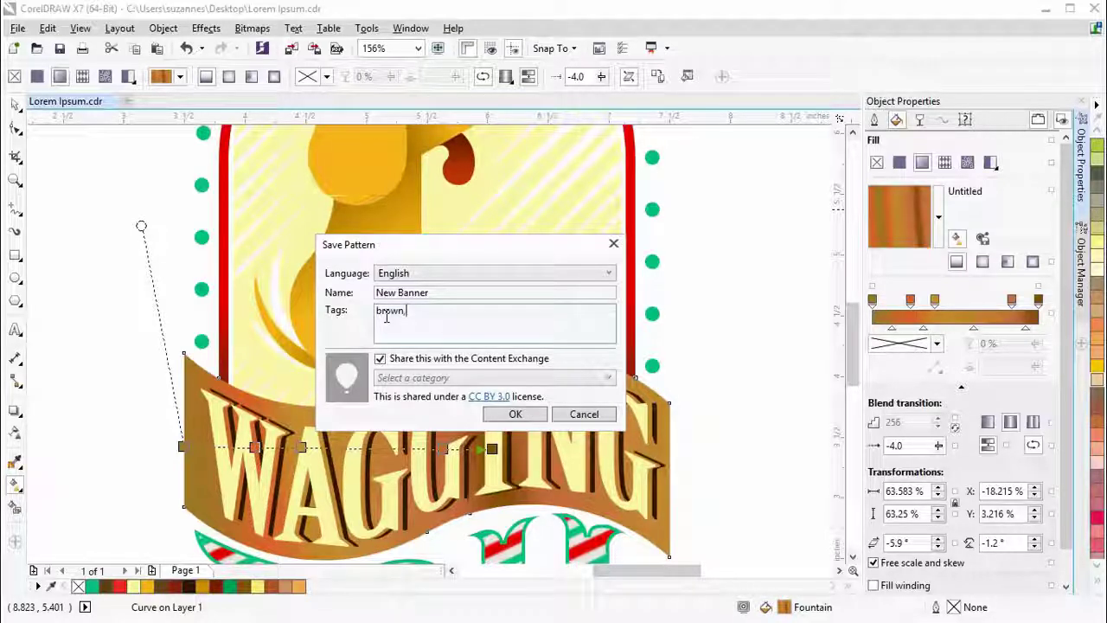
type(" yello")
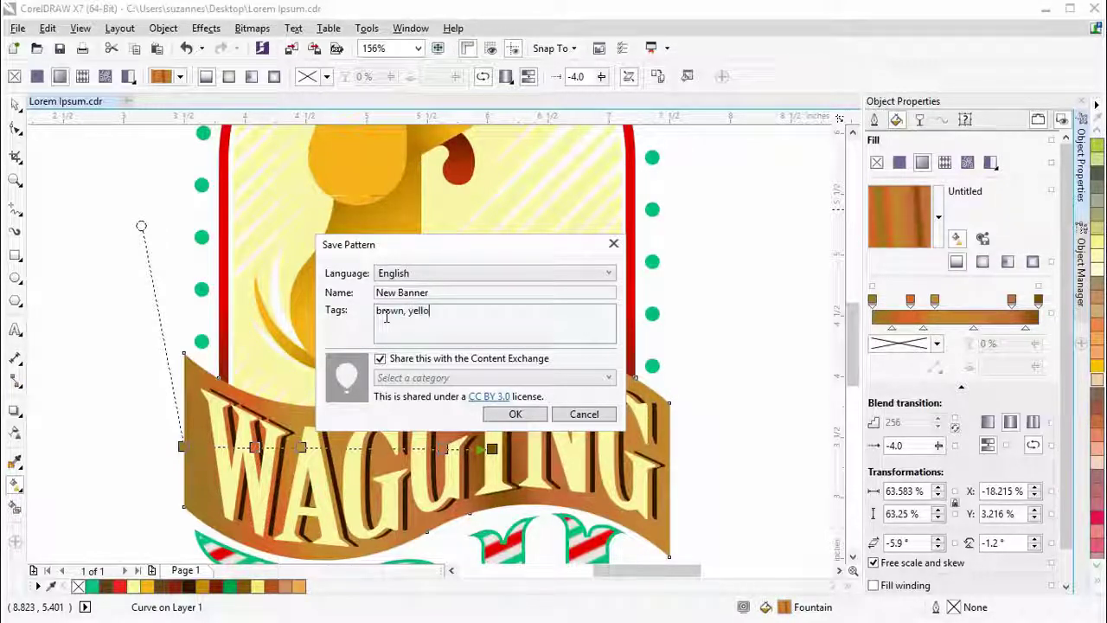
type("w, banner")
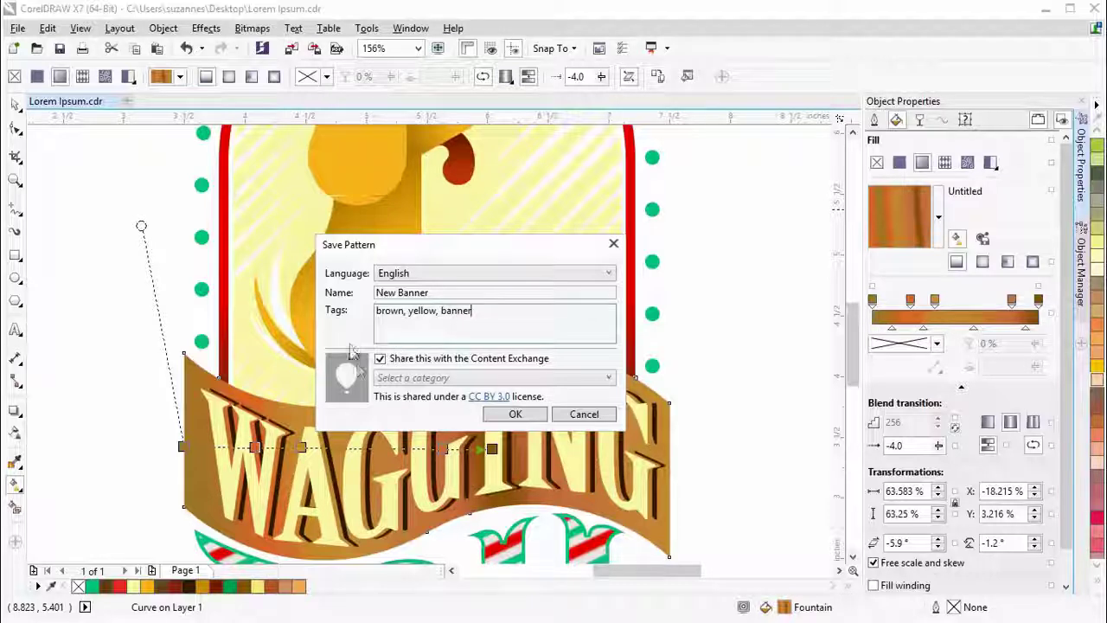
left_click(608, 383)
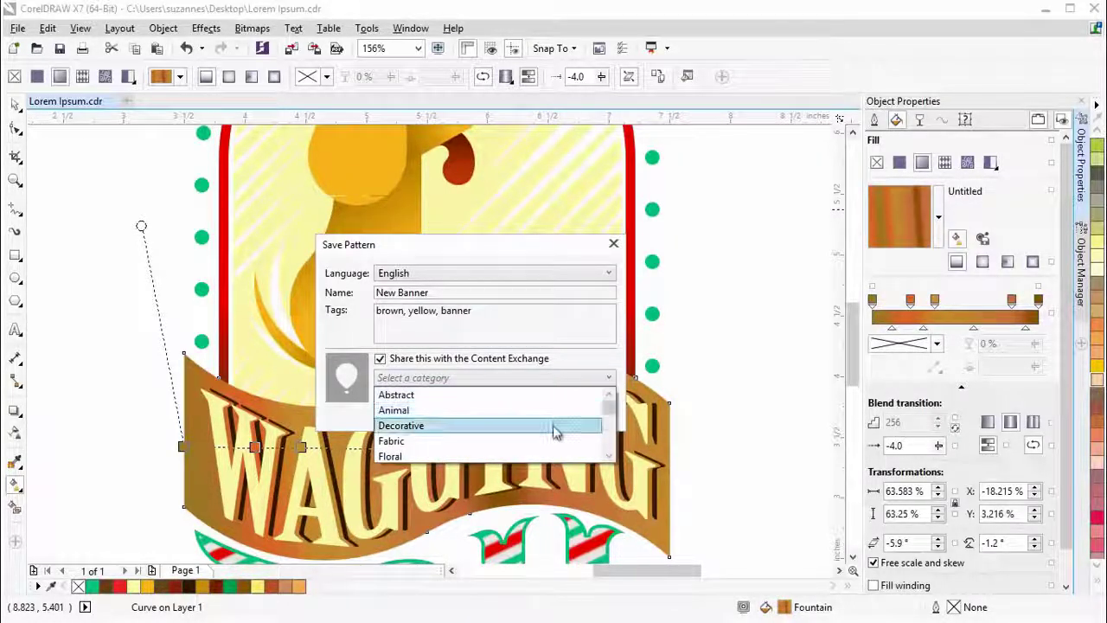
left_click(554, 428)
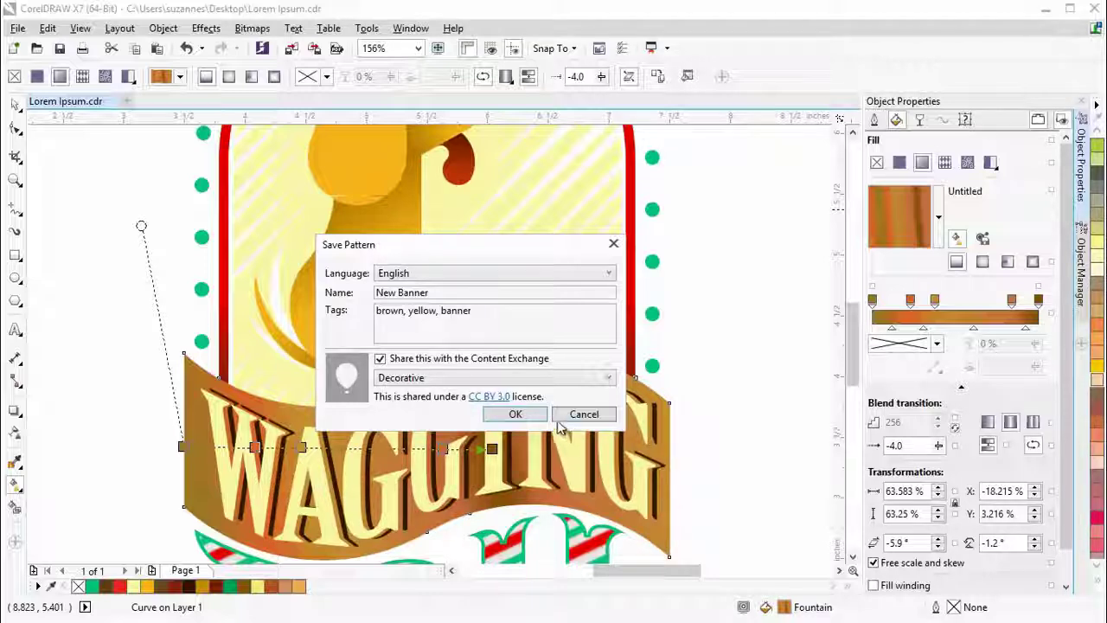
Step: Confirm the save, find New Banner among Personal fills, then browse the Content Exchange fills
left_click(537, 417)
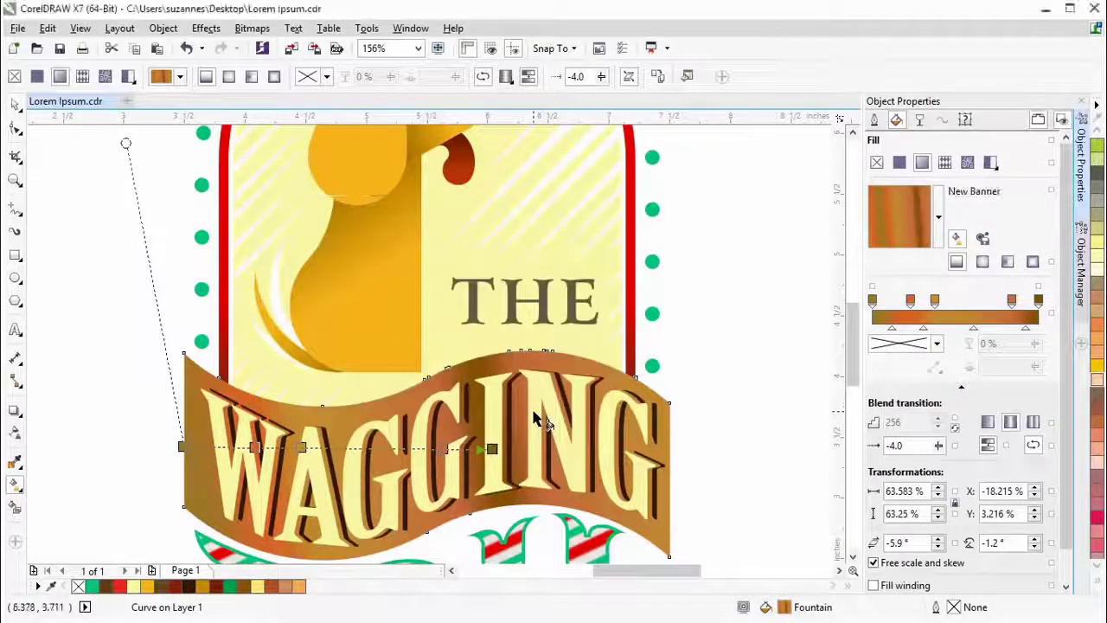
left_click(938, 217)
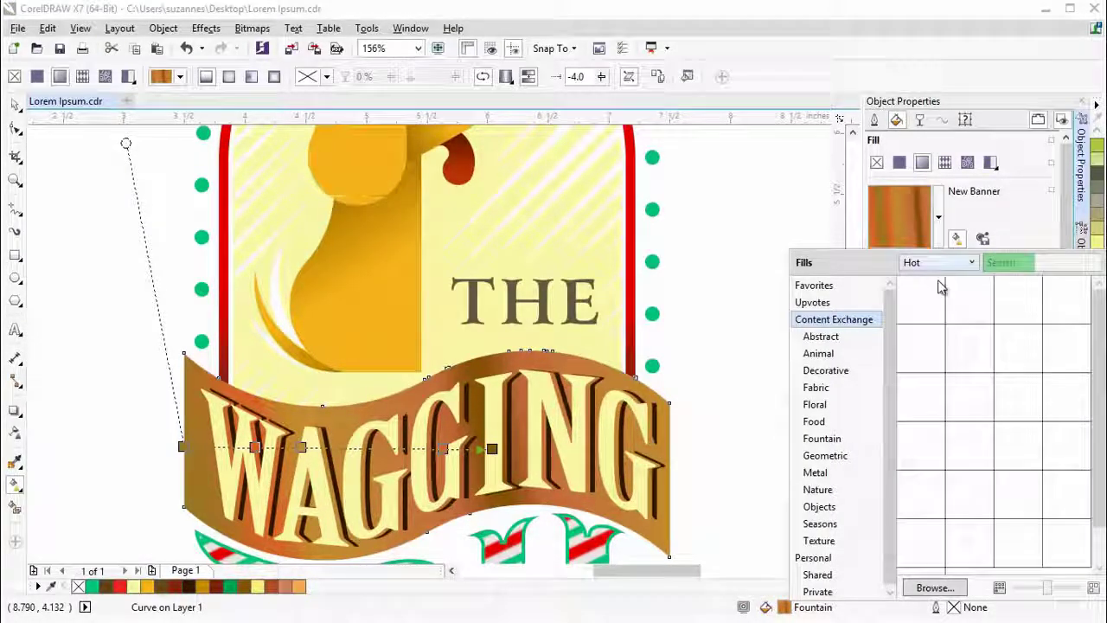
left_click(828, 559)
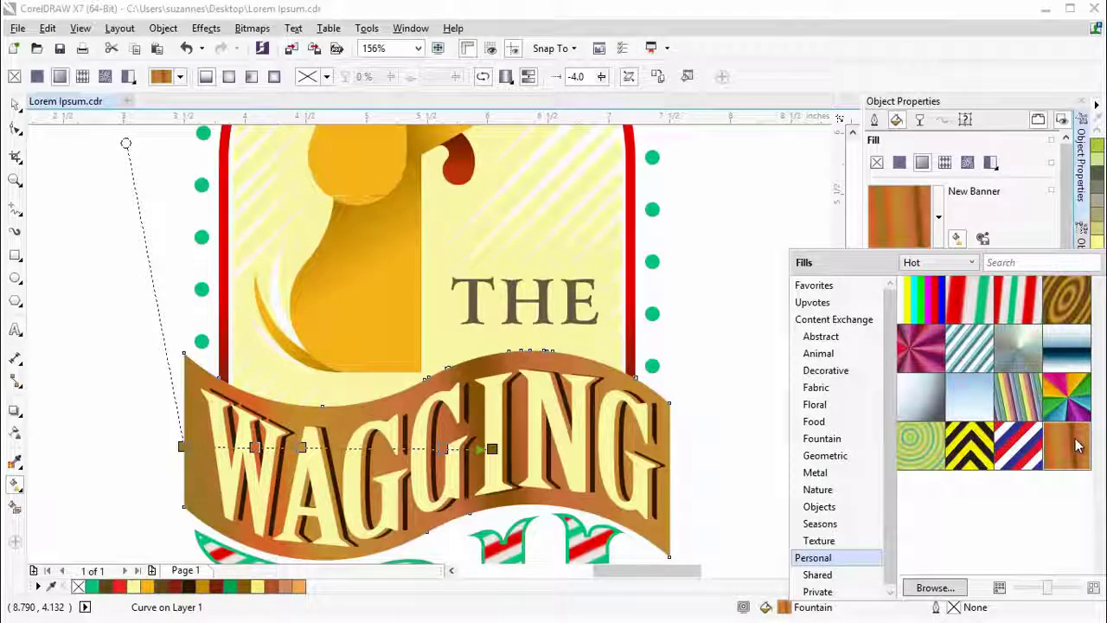
left_click(861, 326)
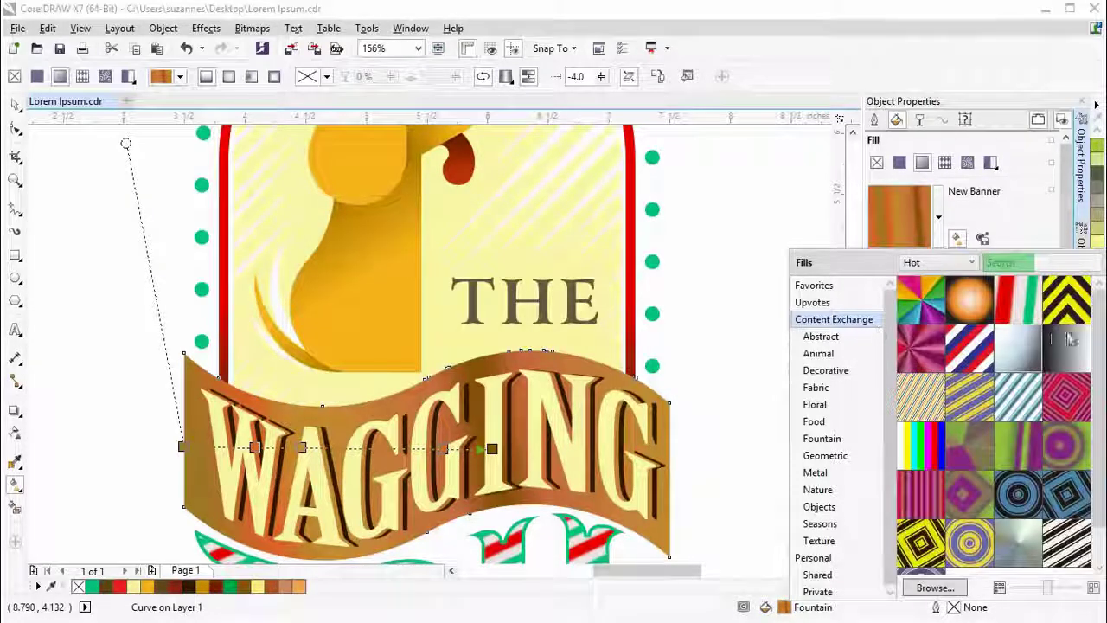
scroll(1102, 327, "down", 5)
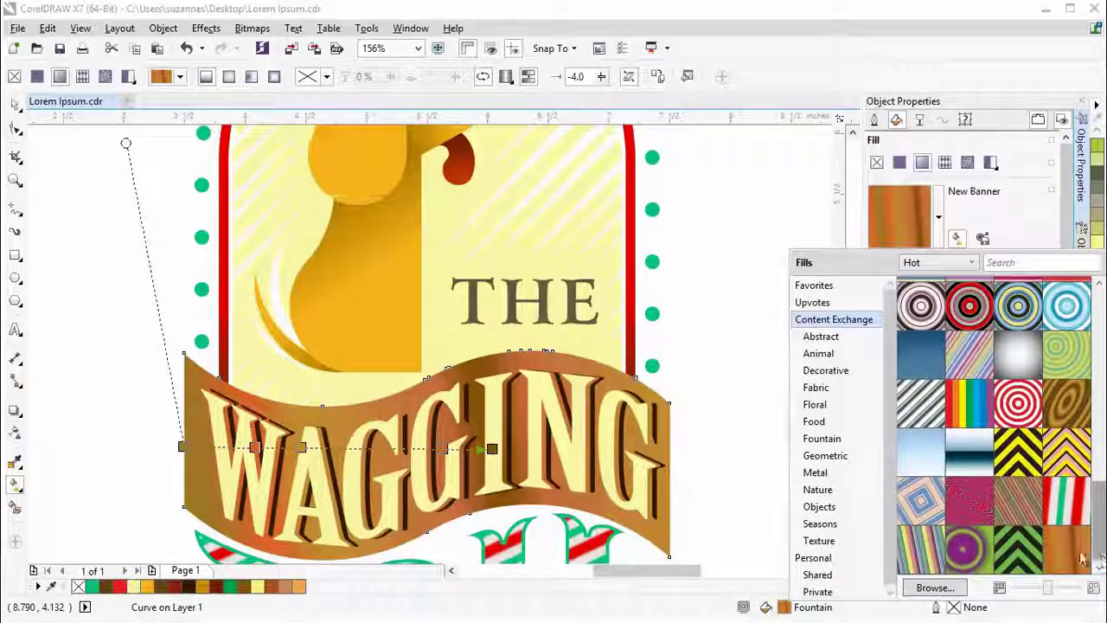